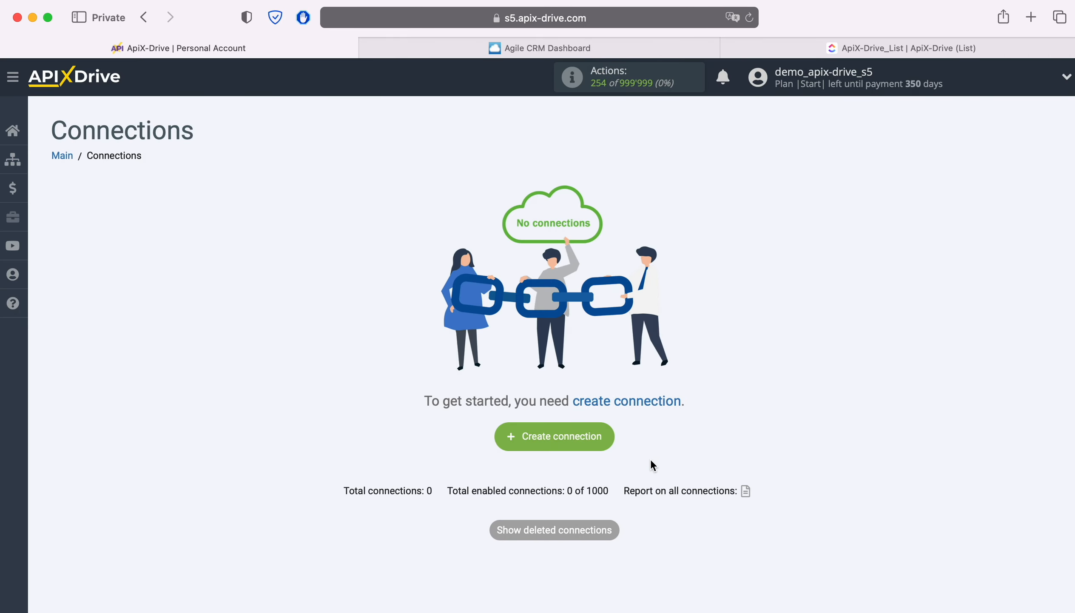
# - Create a new connection and choose Agile CRM as the data source system
pyautogui.click(587, 444)
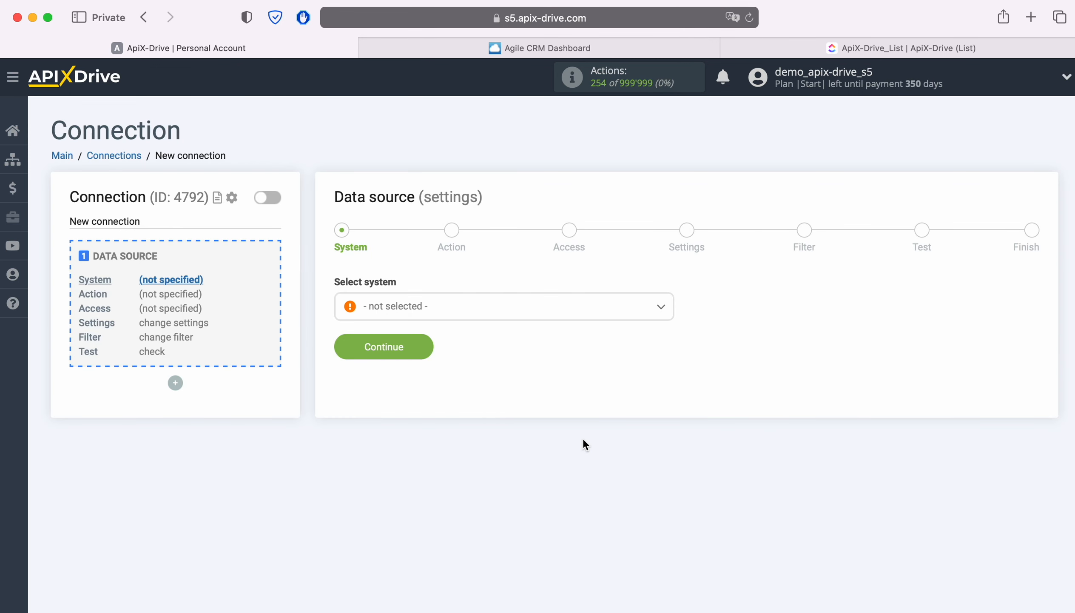
pyautogui.click(447, 306)
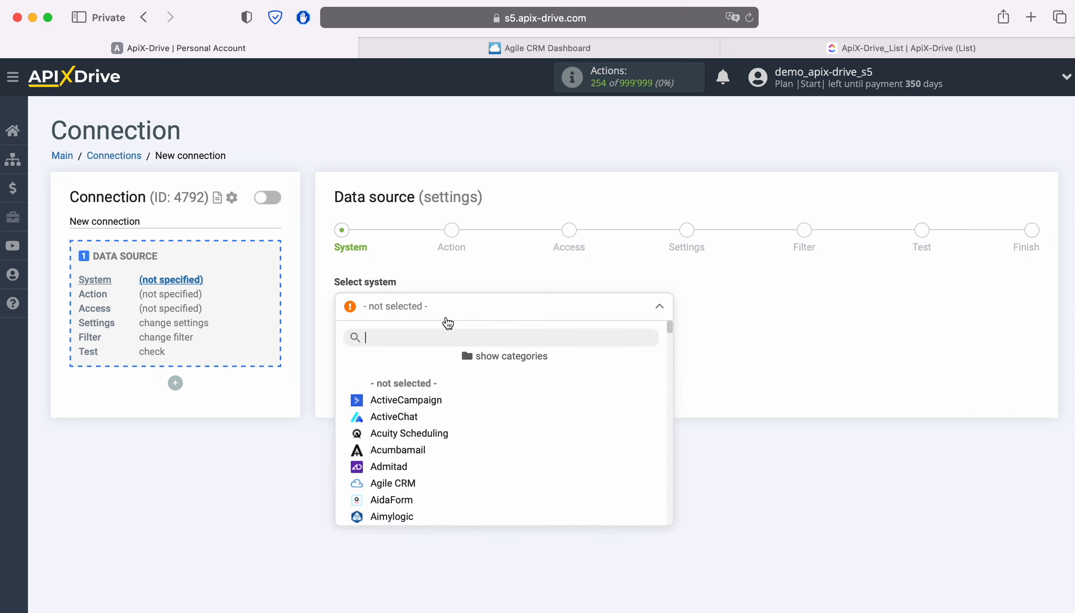
pyautogui.scroll(-1, 581, 412)
pyautogui.click(401, 395)
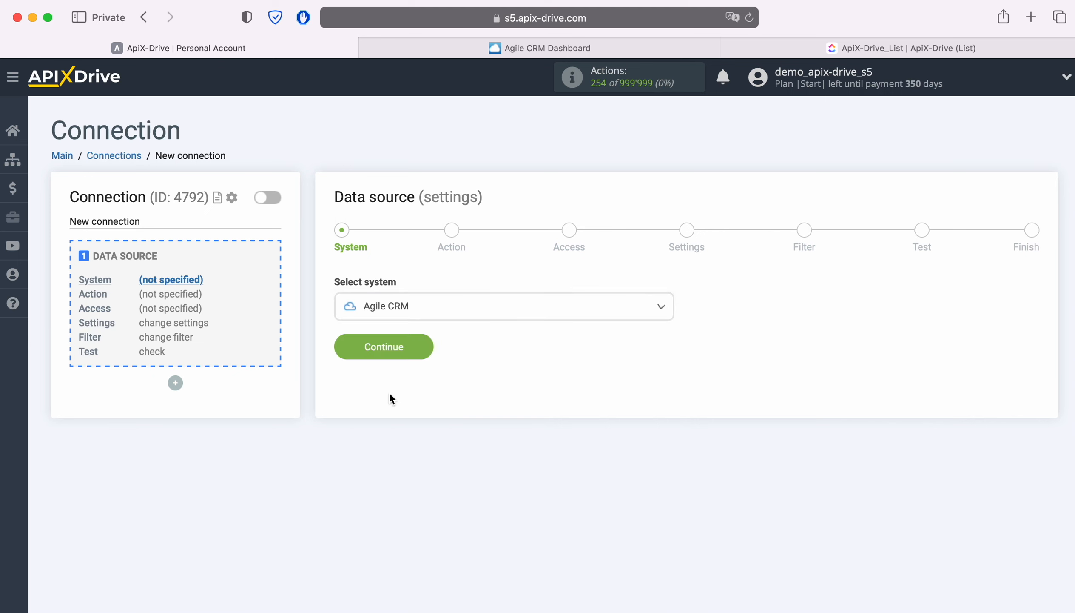
pyautogui.click(421, 348)
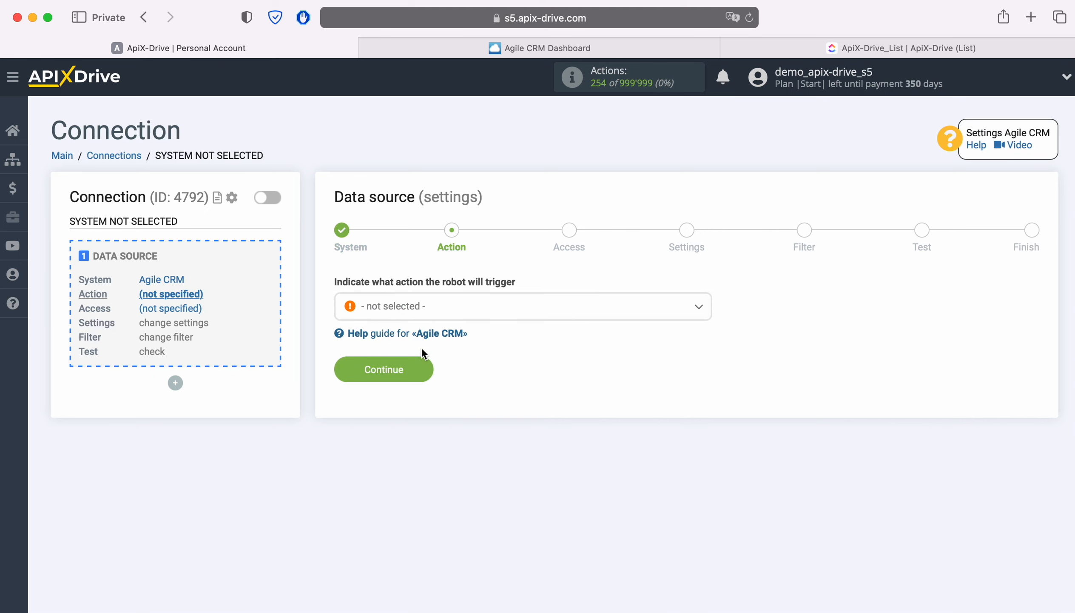
# - Set the data source action to Get CONTACTS (new)
pyautogui.click(482, 307)
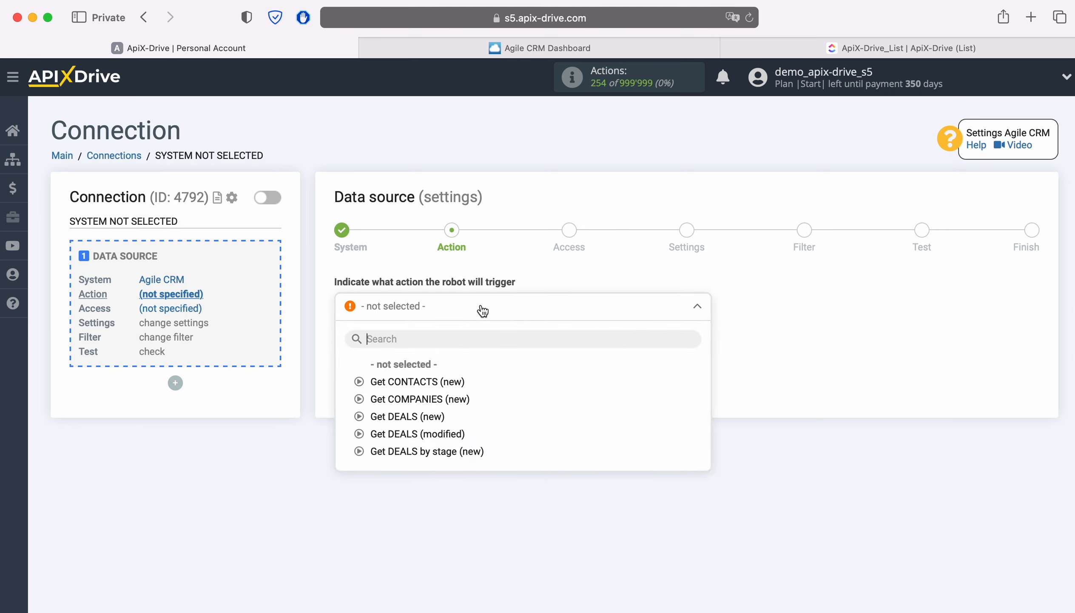
pyautogui.click(452, 381)
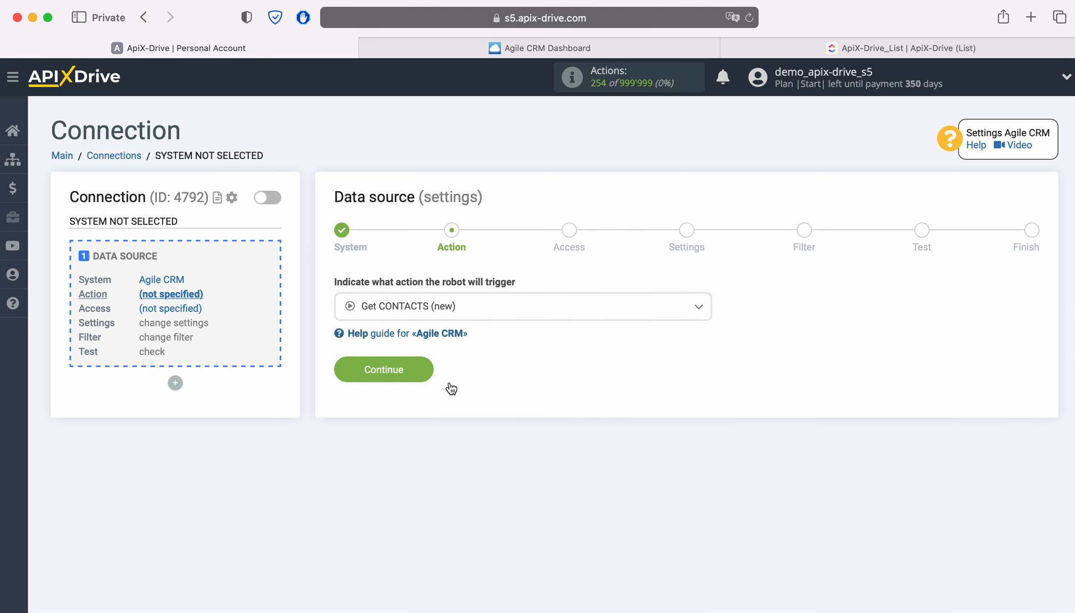
pyautogui.click(428, 371)
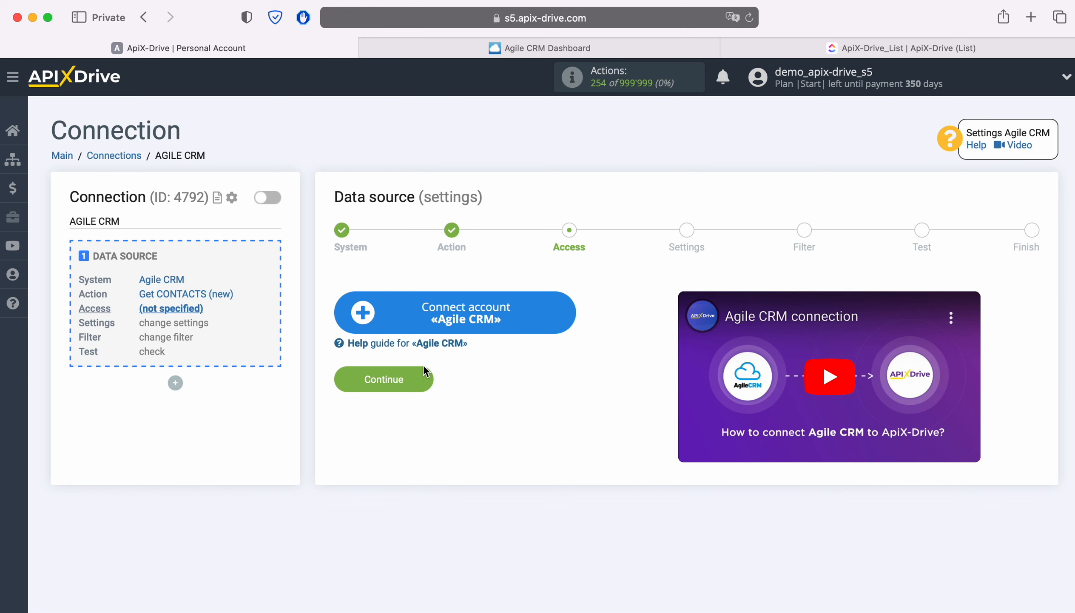
# - Open the Agile CRM account connection setup, then copy the subdomain apixdrivecom from the web address of the open Agile CRM page
pyautogui.click(567, 314)
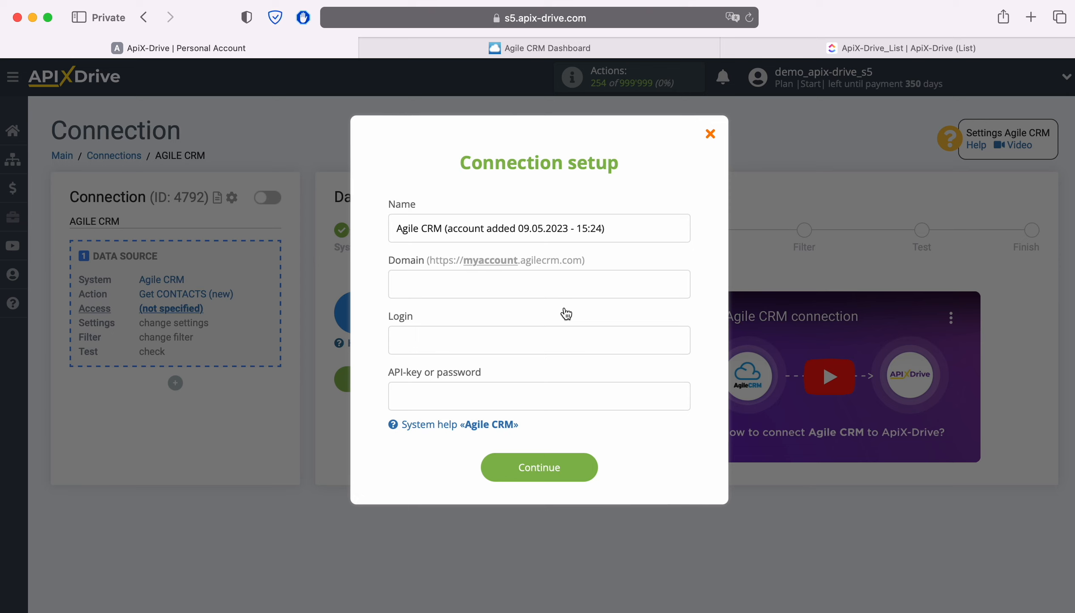
pyautogui.click(566, 50)
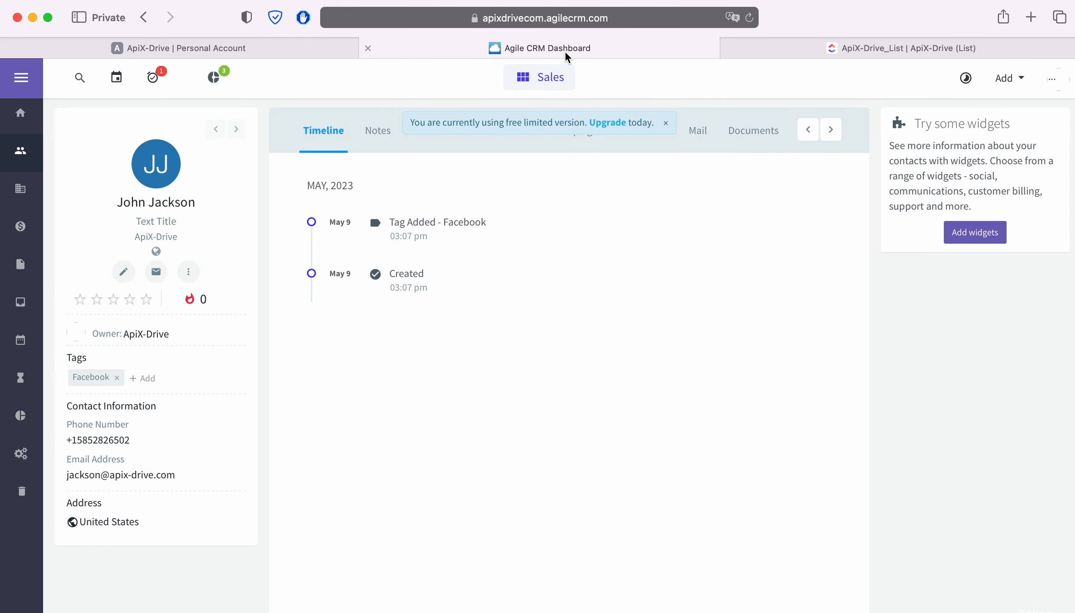
pyautogui.click(653, 21)
pyautogui.click(647, 17)
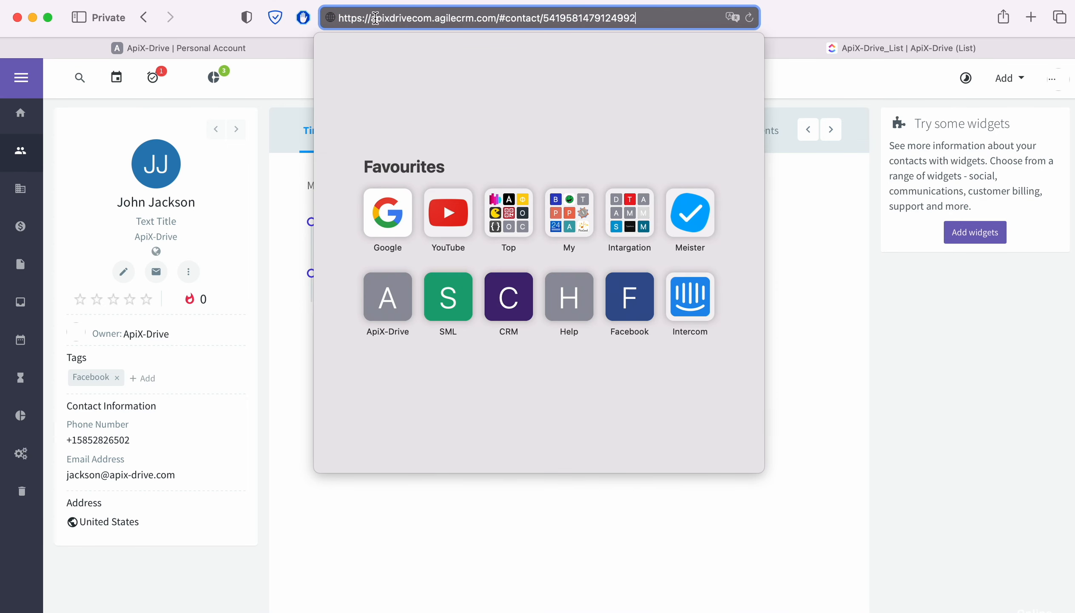
pyautogui.moveTo(370, 18); pyautogui.dragTo(431, 17)
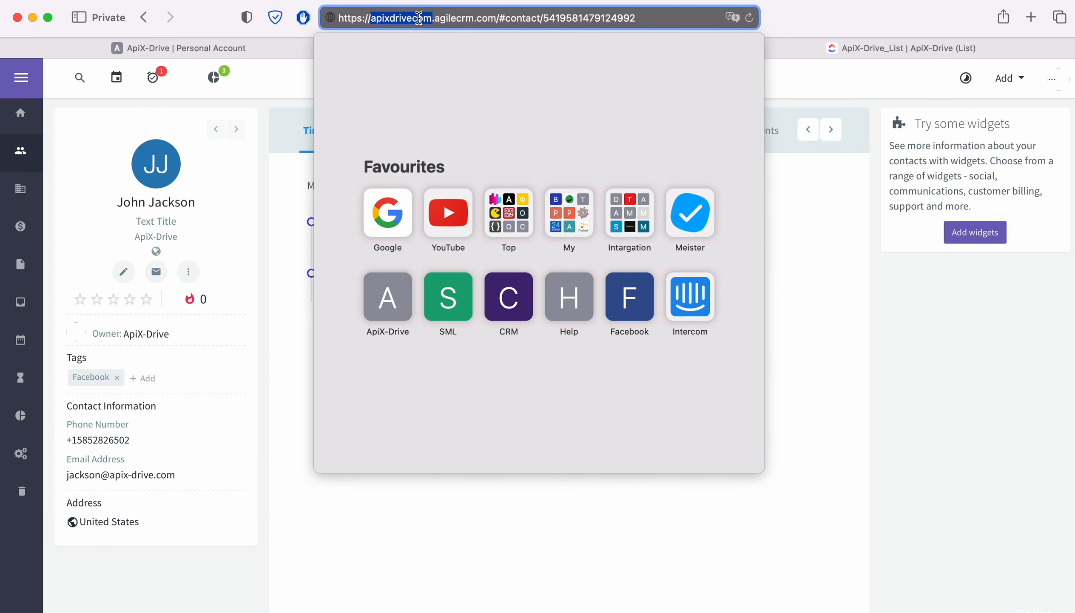
pyautogui.rightClick(420, 17)
pyautogui.click(439, 44)
# - Back in the ApiX-Drive connection setup, enter apixdrivecom as the domain and paste the account's login e-mail
pyautogui.click(232, 46)
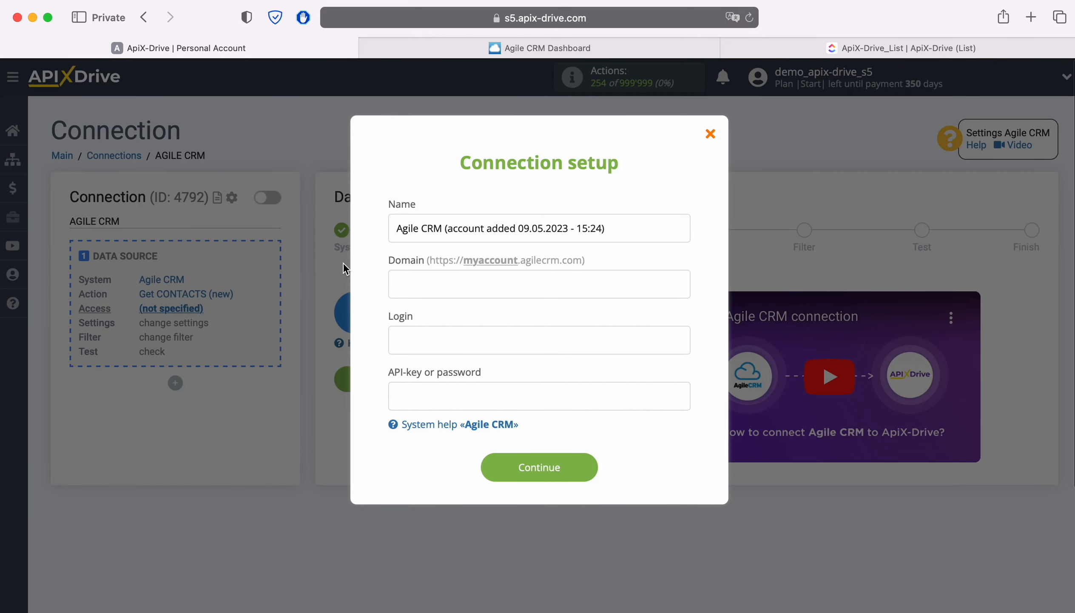
pyautogui.rightClick(421, 286)
pyautogui.click(445, 323)
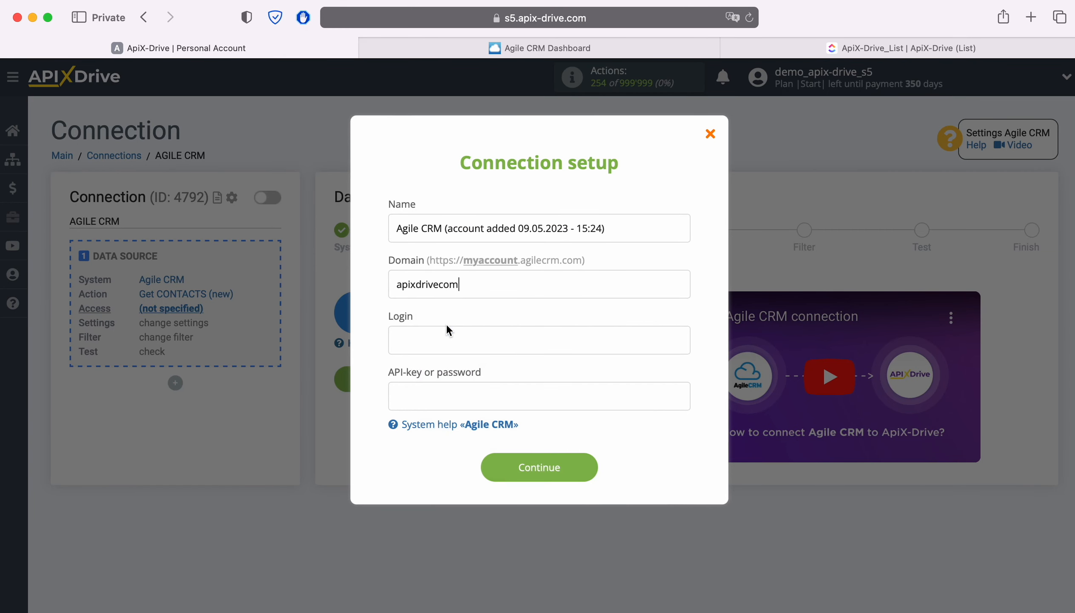
pyautogui.rightClick(418, 336)
pyautogui.click(449, 370)
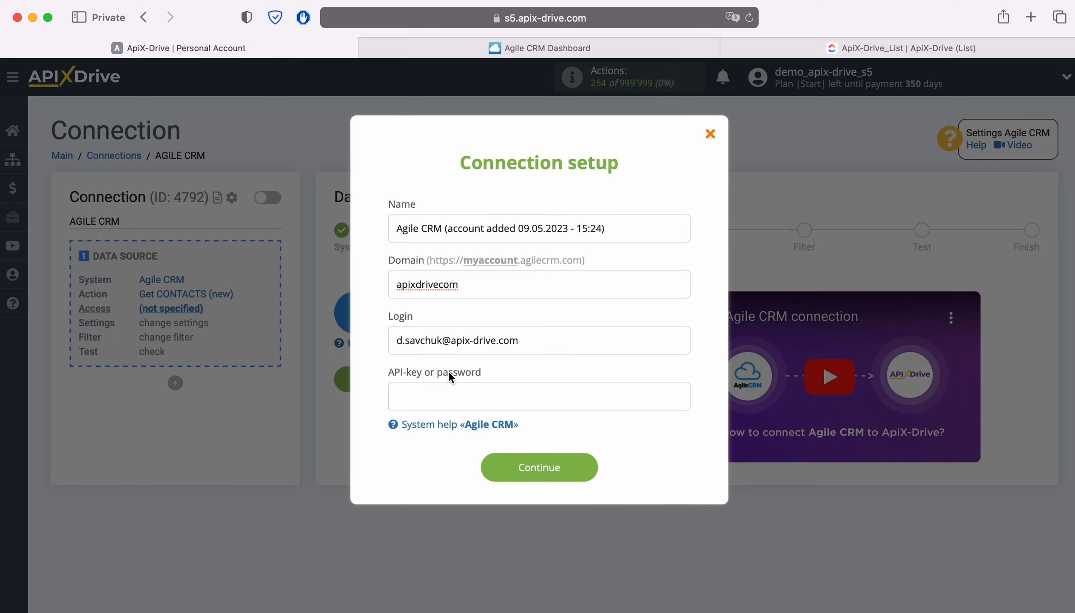
# - Switch to Agile CRM and copy the REST API key from the Developers & API section of the admin settings
pyautogui.click(495, 48)
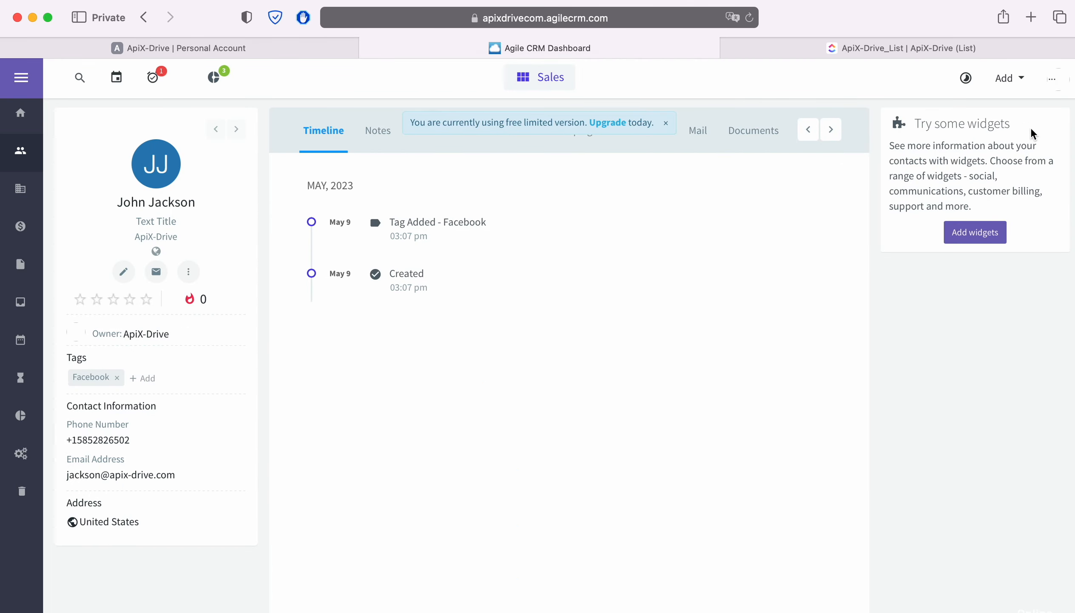
pyautogui.click(1053, 79)
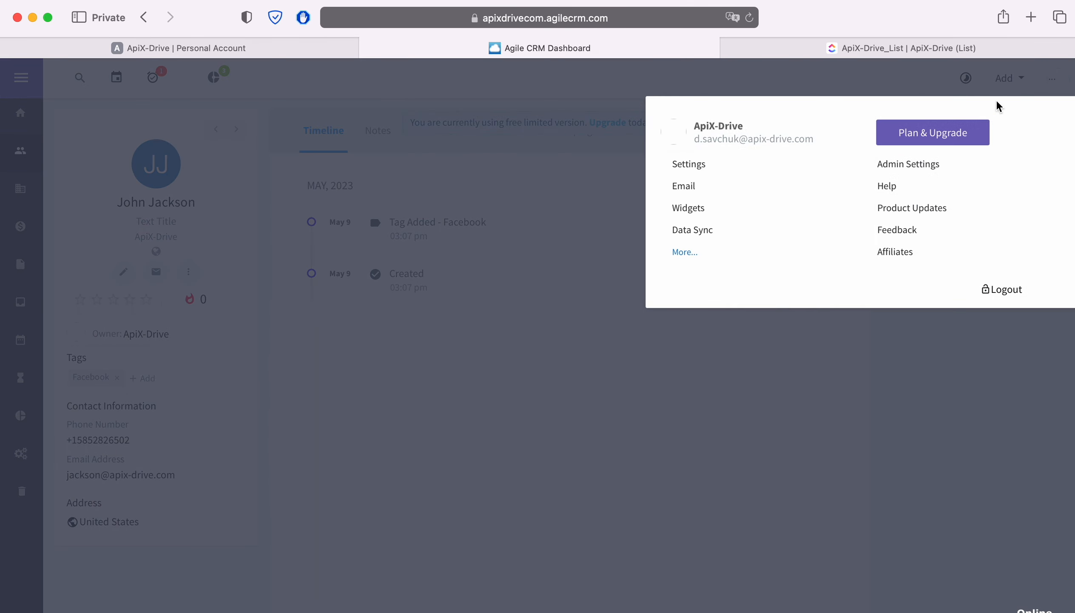
pyautogui.click(934, 167)
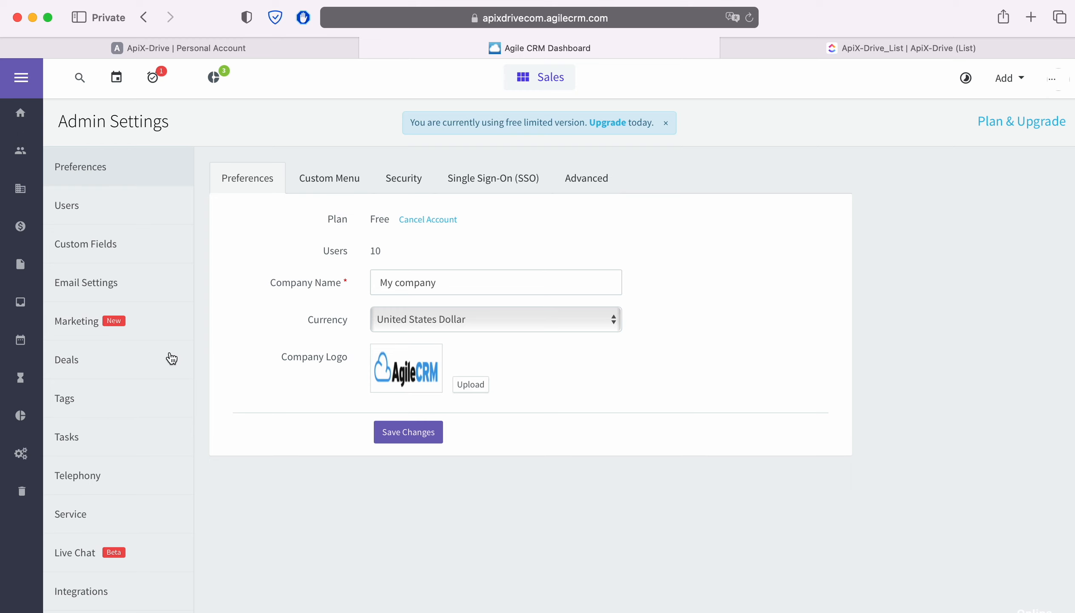
pyautogui.scroll(-5, 171, 357)
pyautogui.click(102, 524)
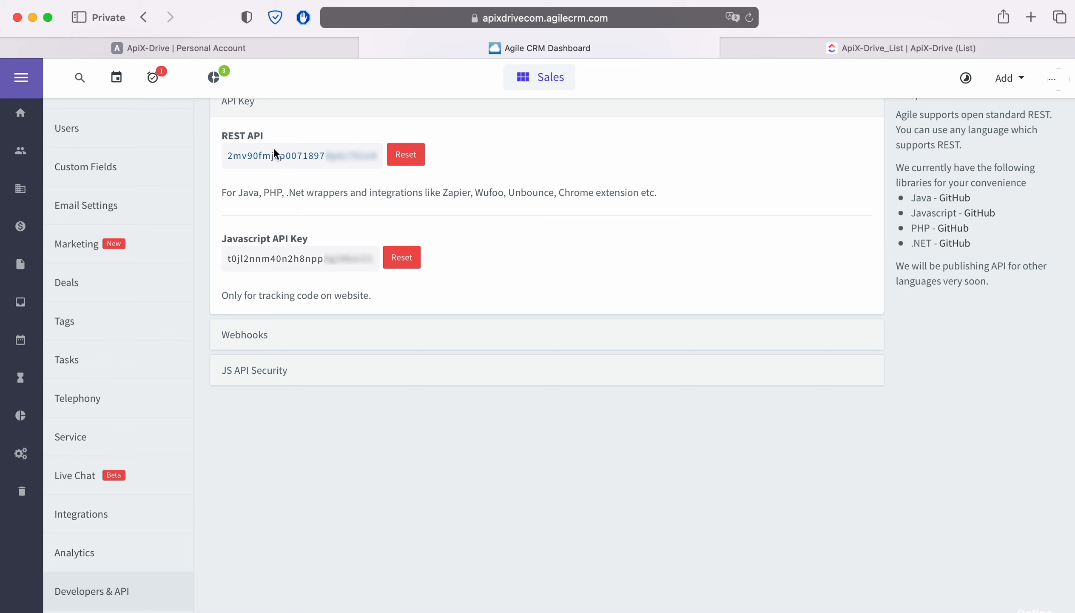
pyautogui.moveTo(227, 156); pyautogui.dragTo(374, 156)
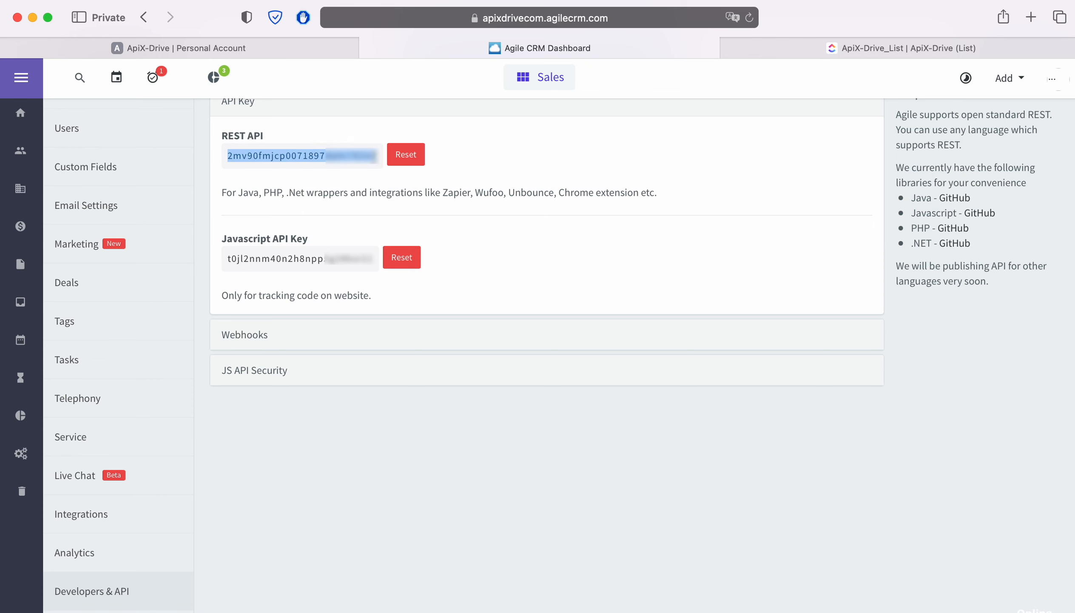
pyautogui.rightClick(368, 154)
pyautogui.click(396, 222)
# - Return to ApiX-Drive, paste the API key into the Agile CRM connection setup and save the account
pyautogui.hotkey('ctrl', 'shift', 'Tab')
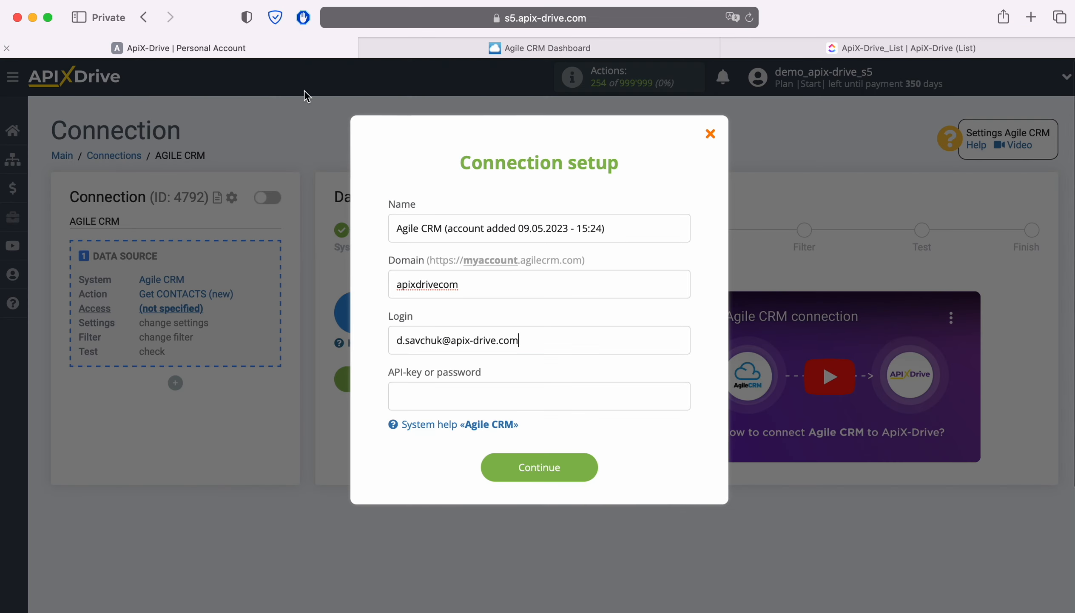
pyautogui.rightClick(428, 395)
pyautogui.click(453, 439)
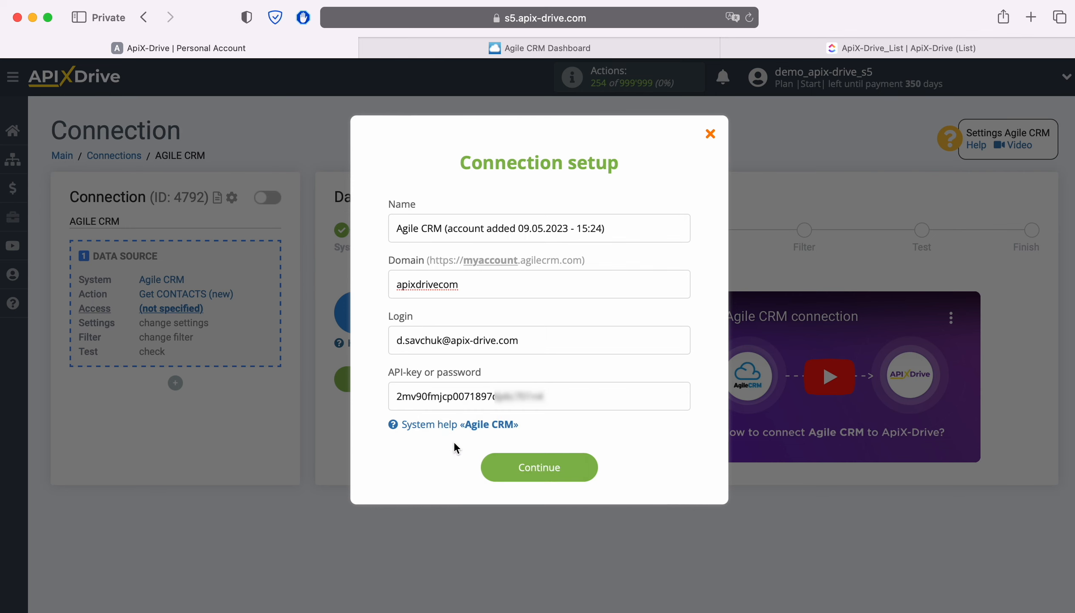
pyautogui.click(583, 468)
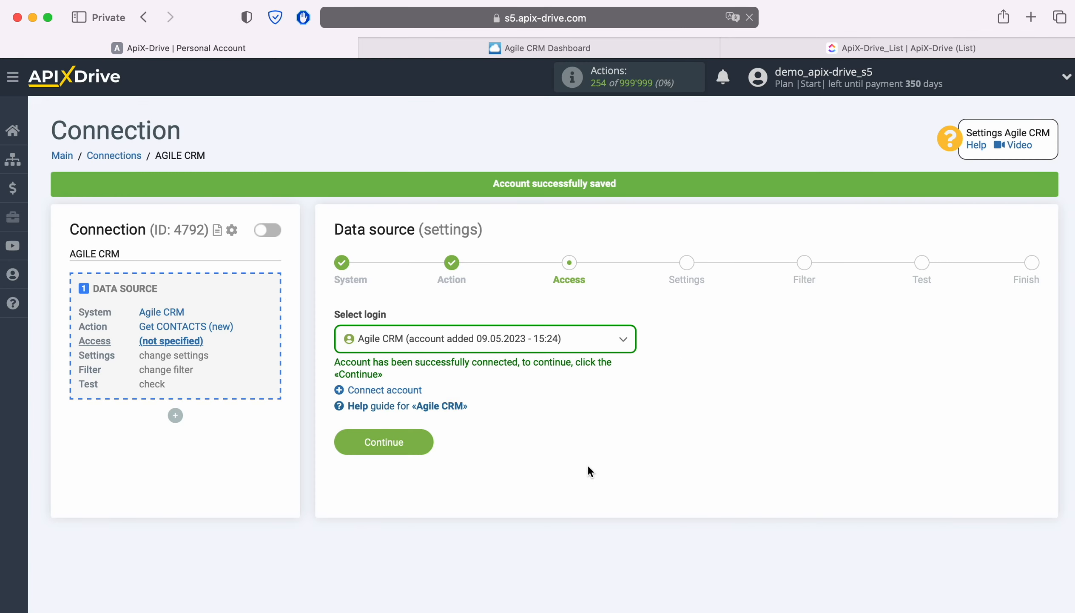
# - Select the Agile CRM account added 09.05.2023 - 15:24 as the data source login
pyautogui.click(569, 340)
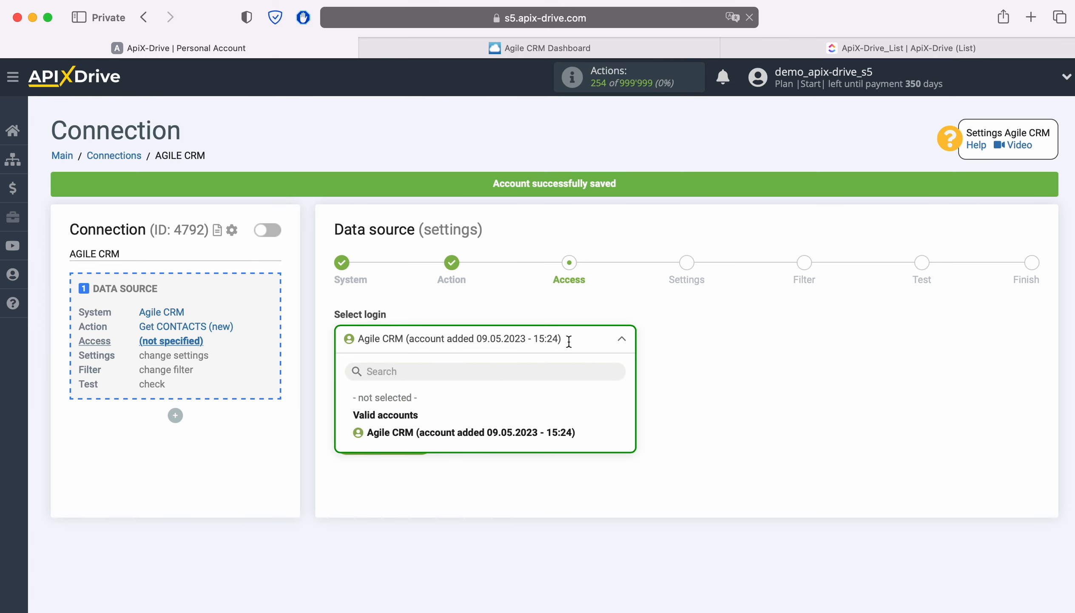
pyautogui.click(529, 428)
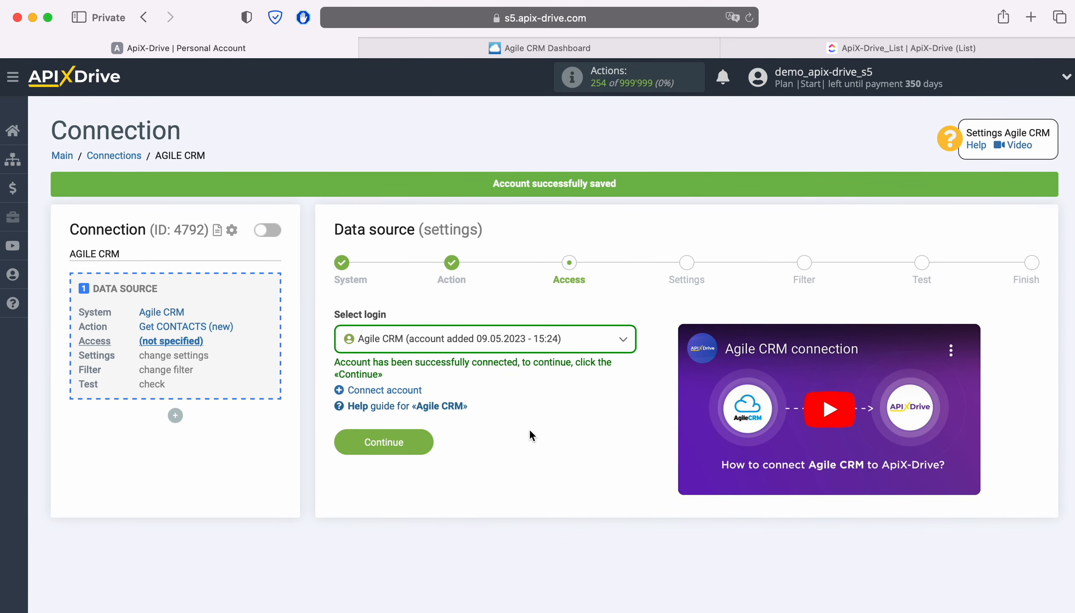
pyautogui.click(413, 441)
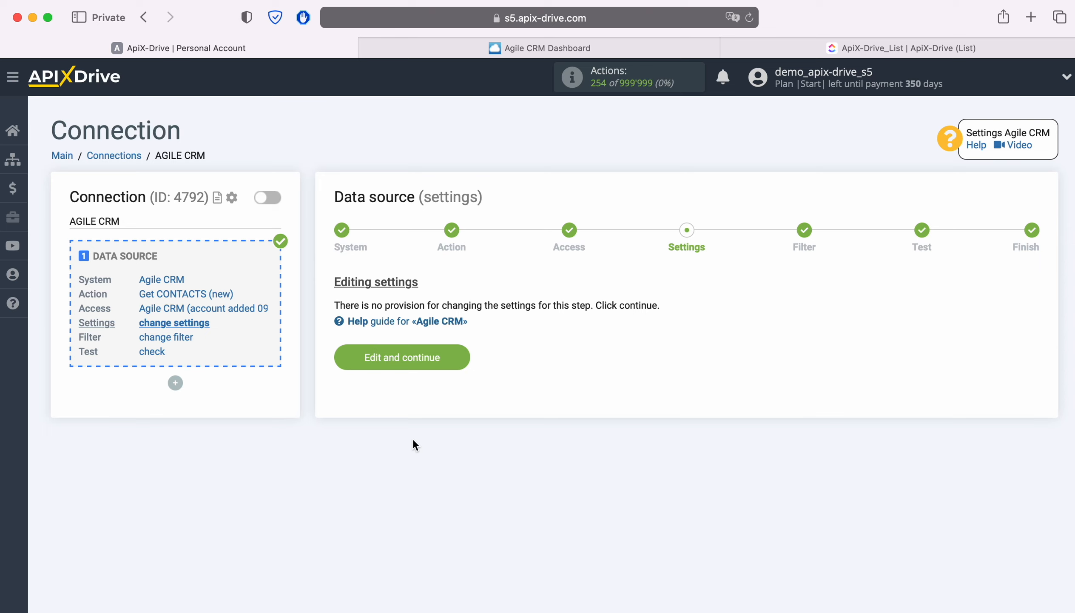
# - Complete the data source setup with unchanged settings, no filter condition, and the loaded test contact data accepted
pyautogui.click(455, 358)
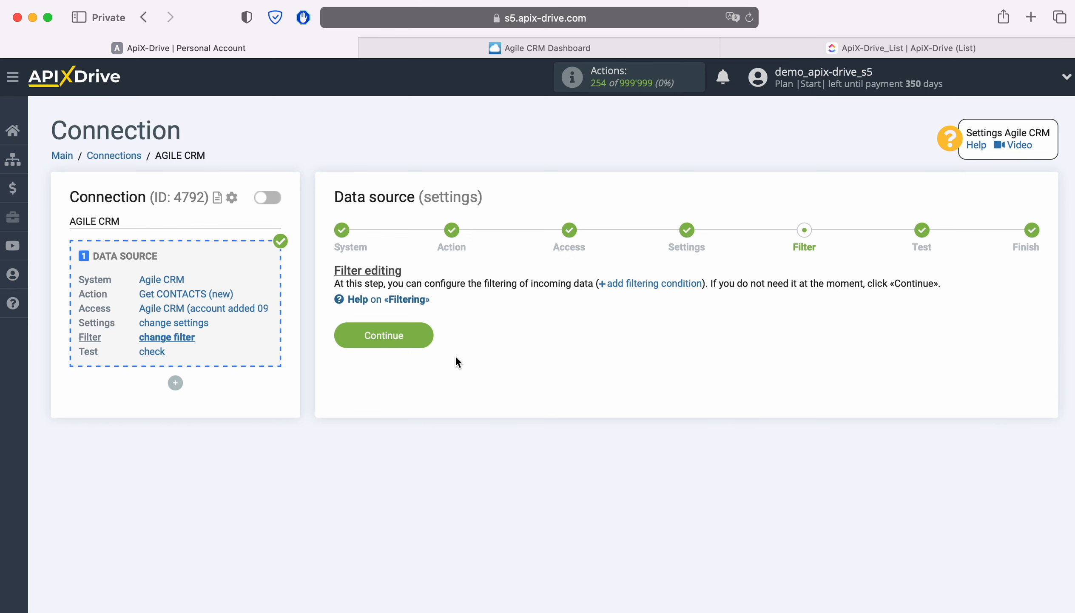
pyautogui.click(422, 334)
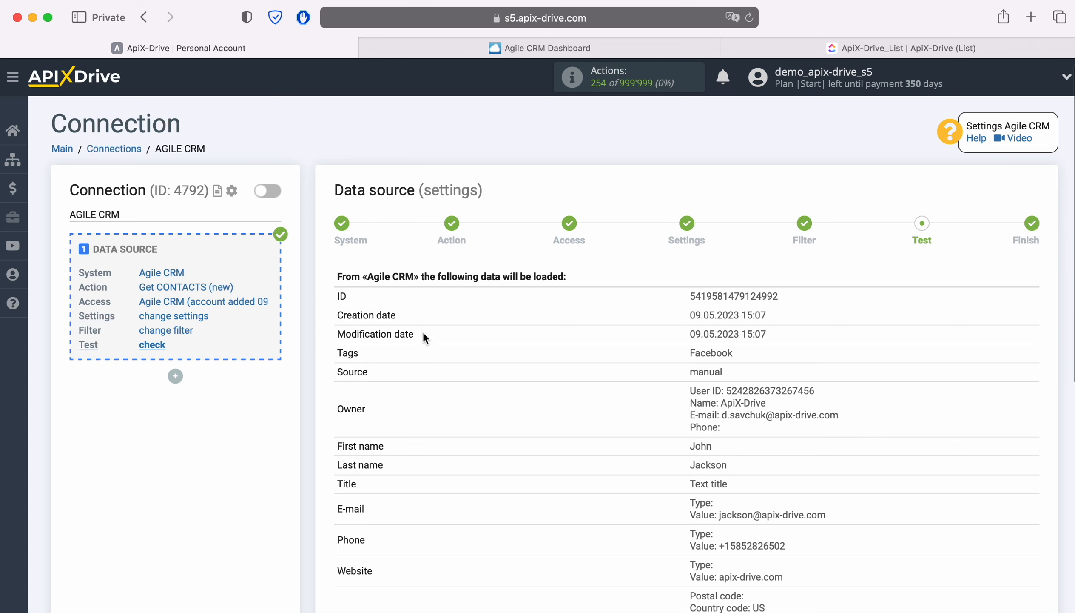
pyautogui.scroll(-3, 423, 333)
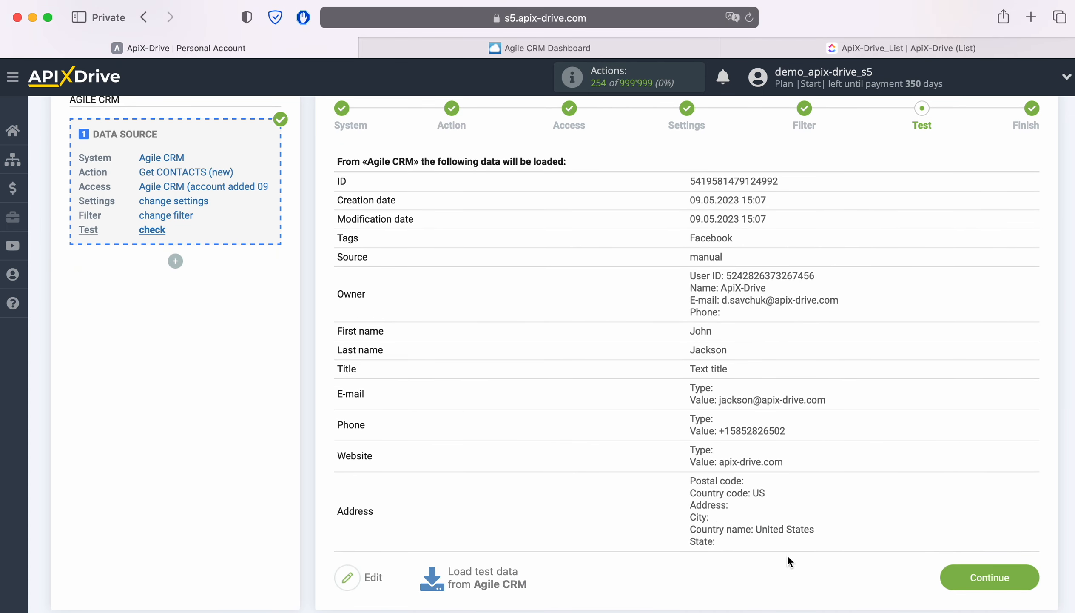
pyautogui.click(1021, 576)
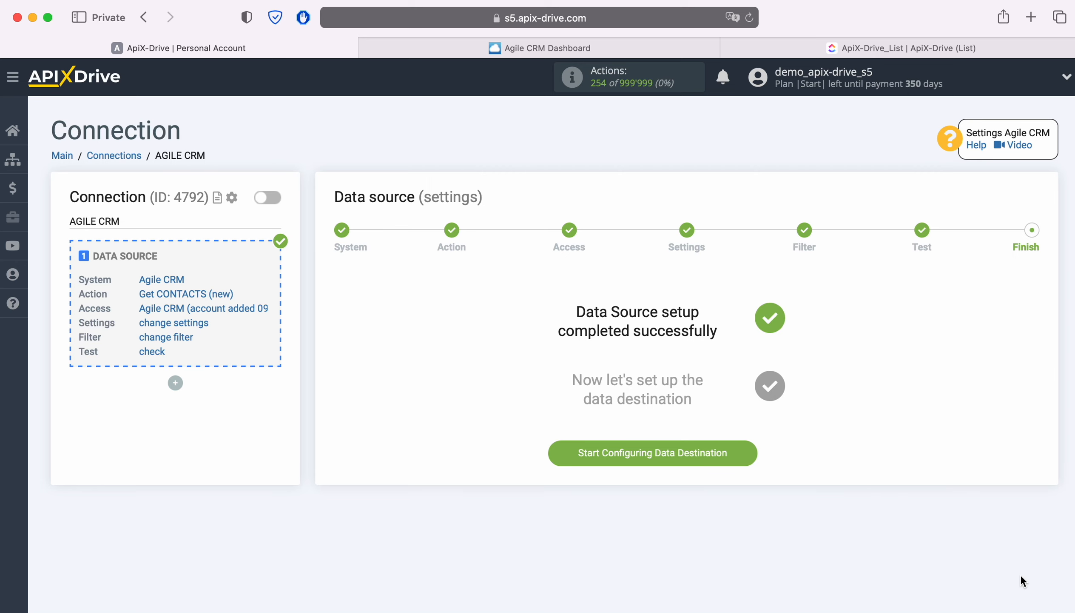
# - Start configuring the data destination and choose ClickUp as its system
pyautogui.click(750, 452)
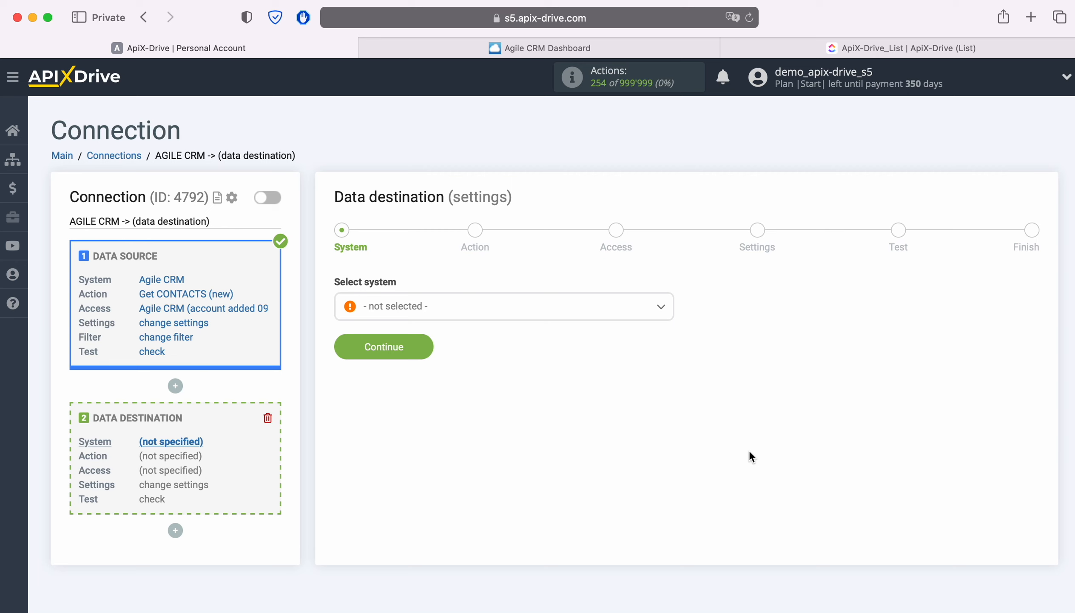
pyautogui.click(541, 315)
pyautogui.scroll(-3, 597, 425)
pyautogui.scroll(-10, 598, 427)
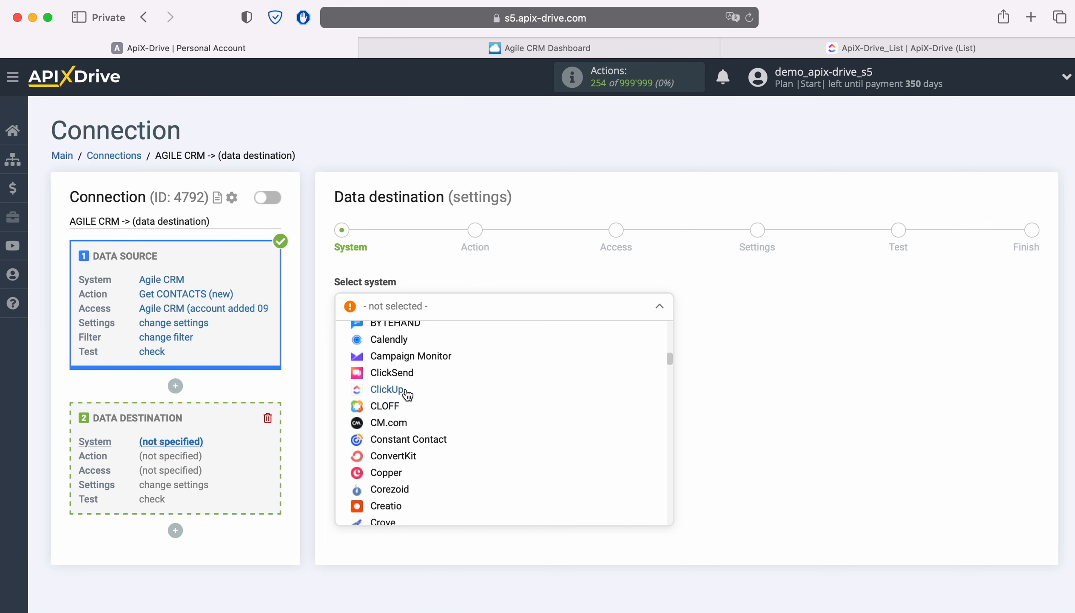
pyautogui.click(397, 389)
pyautogui.click(425, 354)
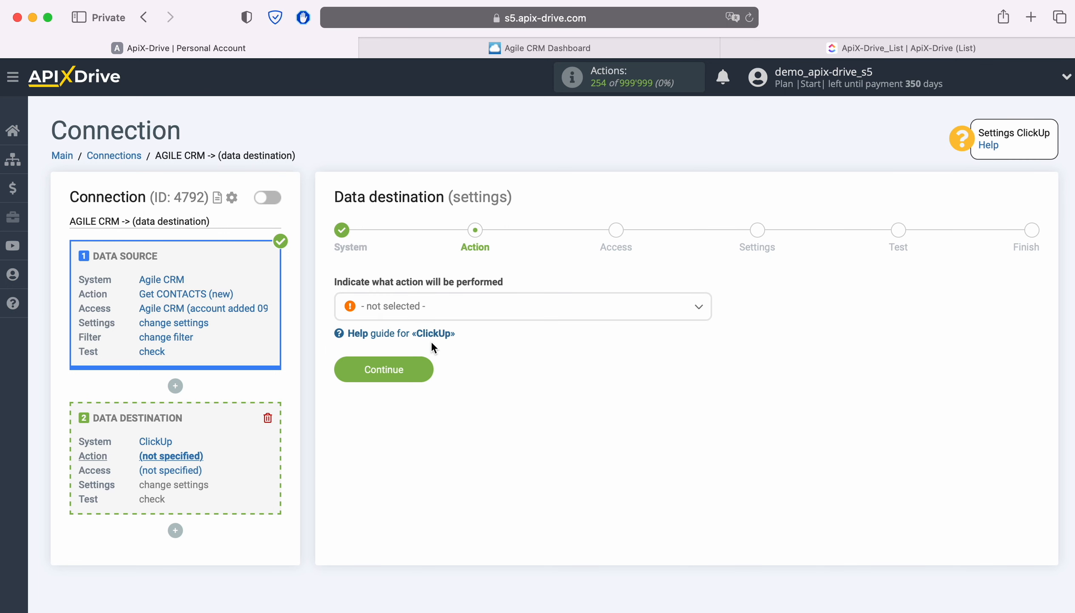
# - Set the data destination action to Create TASK
pyautogui.click(482, 311)
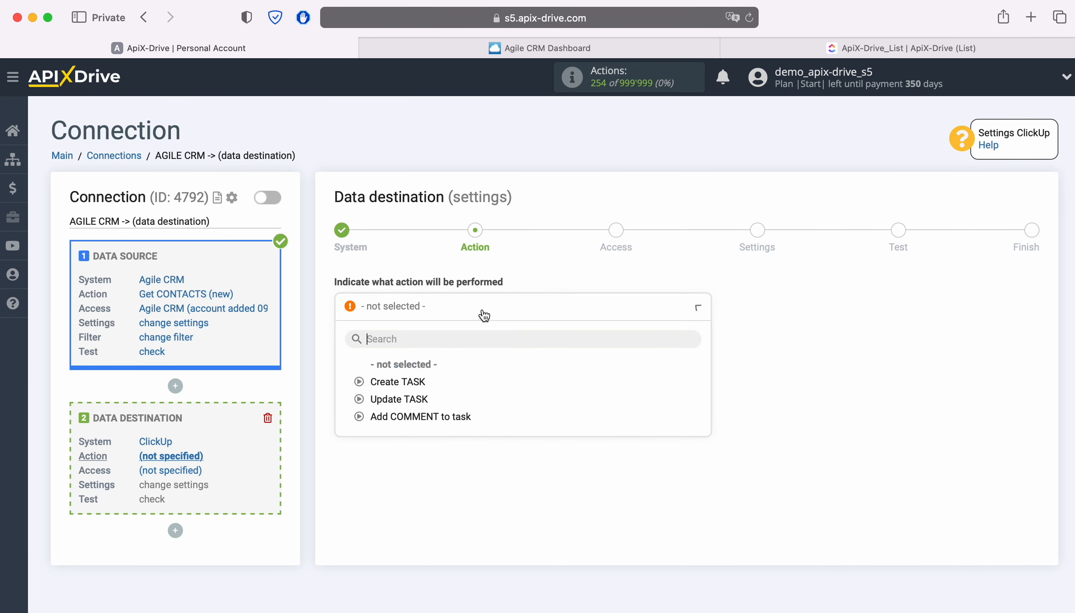
pyautogui.click(412, 382)
pyautogui.click(421, 374)
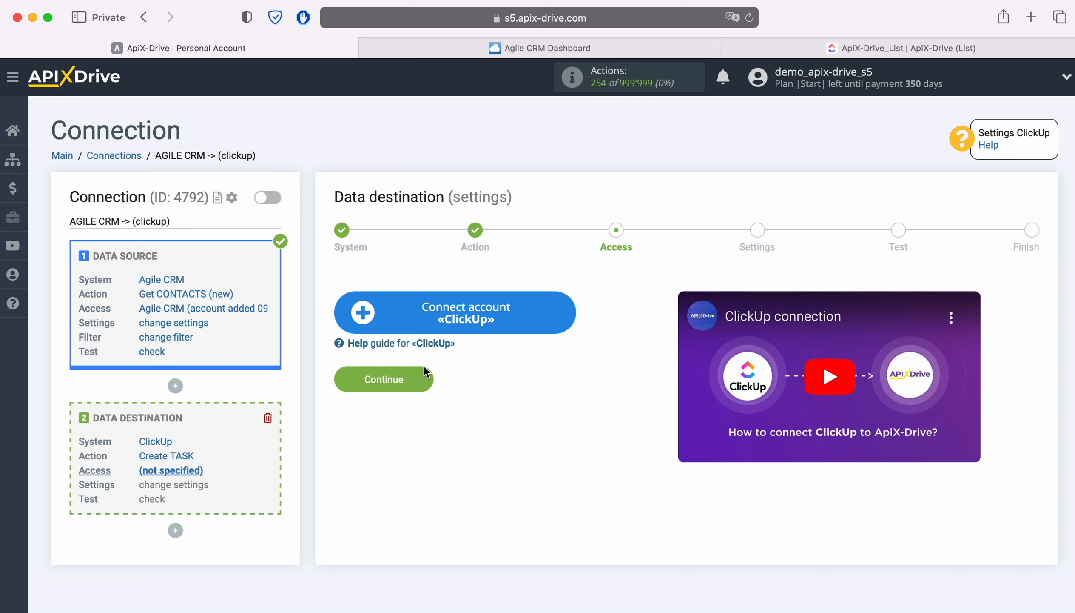
# - Connect a ClickUp account by logging in with its email and password, and authorize the preselected workspaces for ApiX-Drive
pyautogui.click(565, 317)
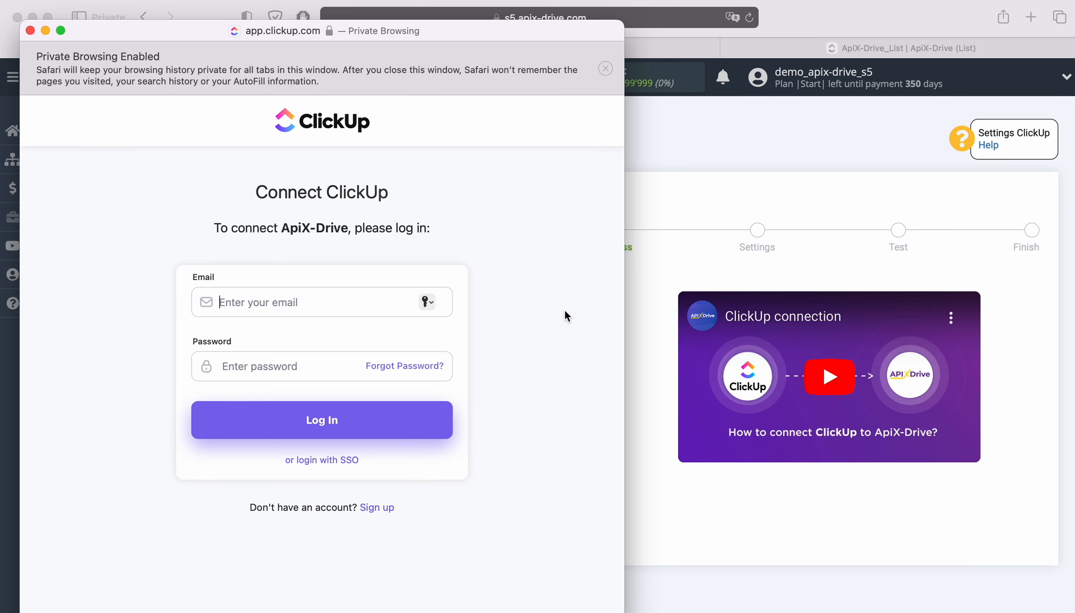
pyautogui.click(285, 303)
pyautogui.rightClick(284, 303)
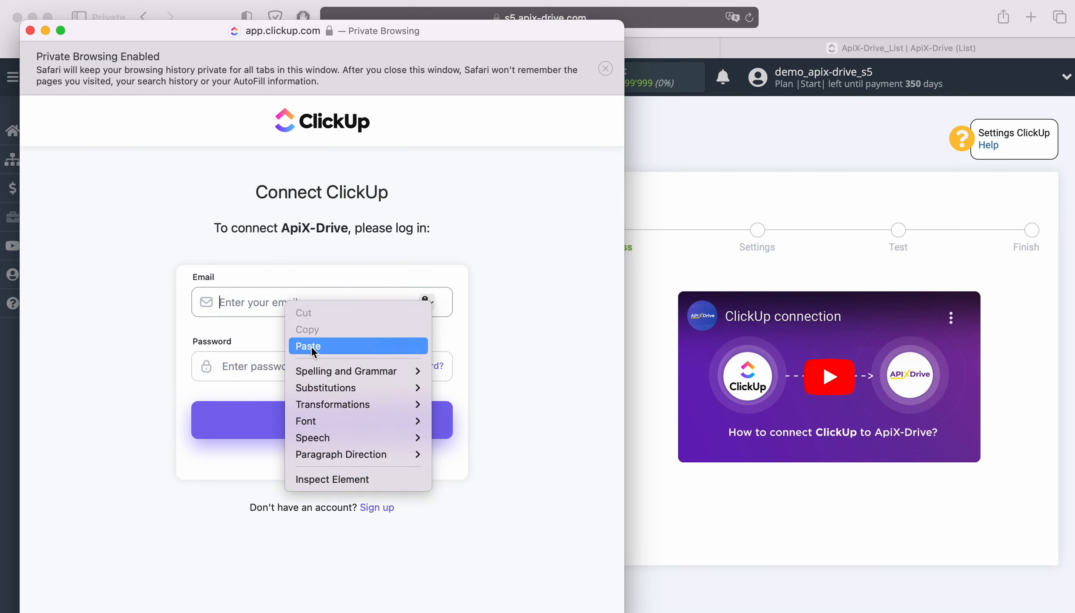
pyautogui.click(311, 346)
pyautogui.press('Tab')
pyautogui.write('*****')
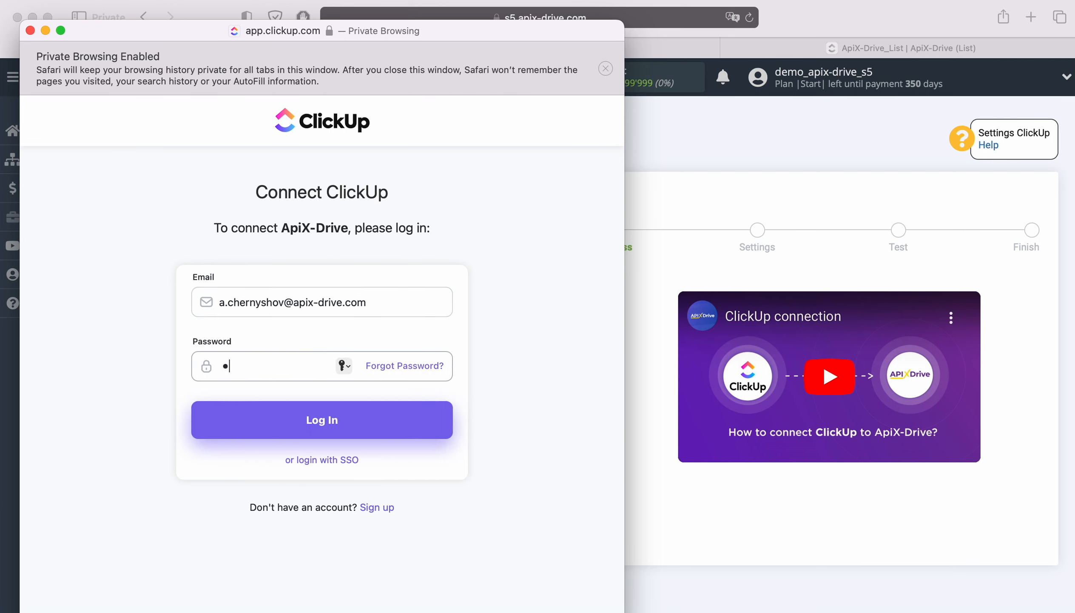
pyautogui.write('******')
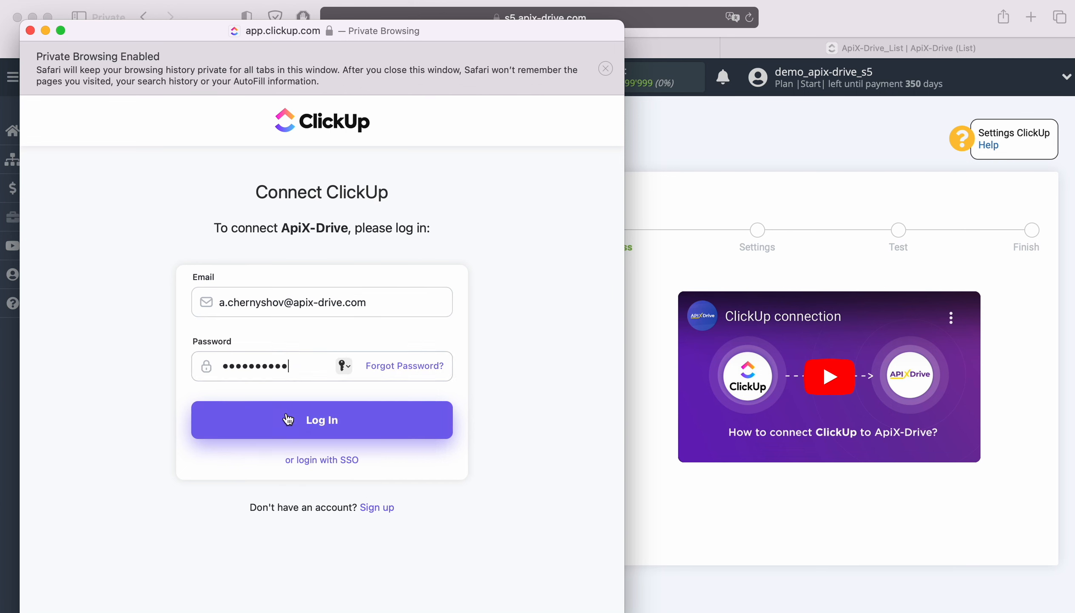
pyautogui.click(336, 421)
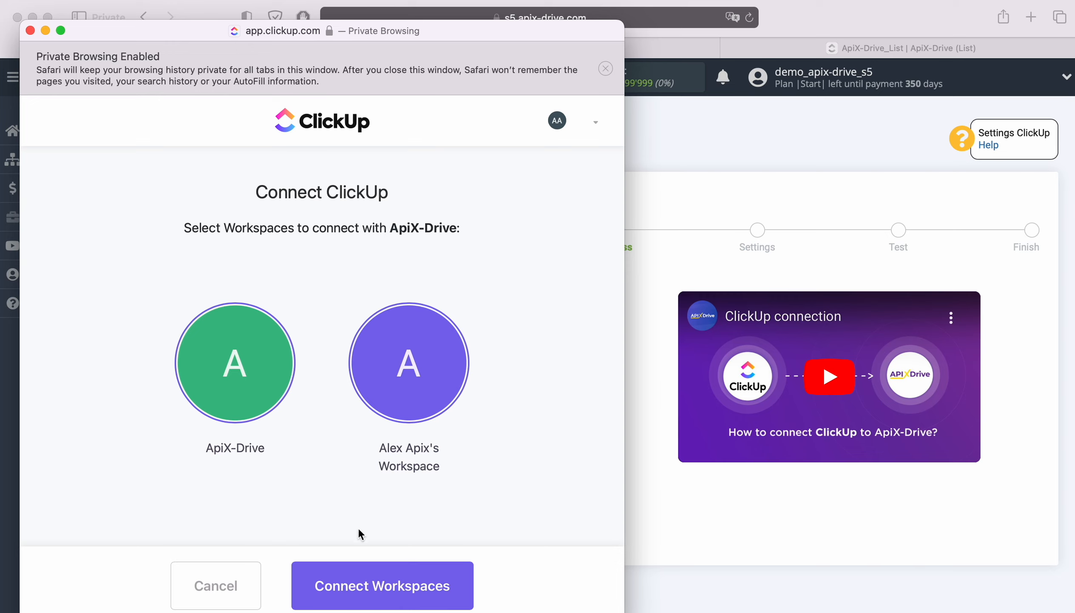
pyautogui.click(385, 580)
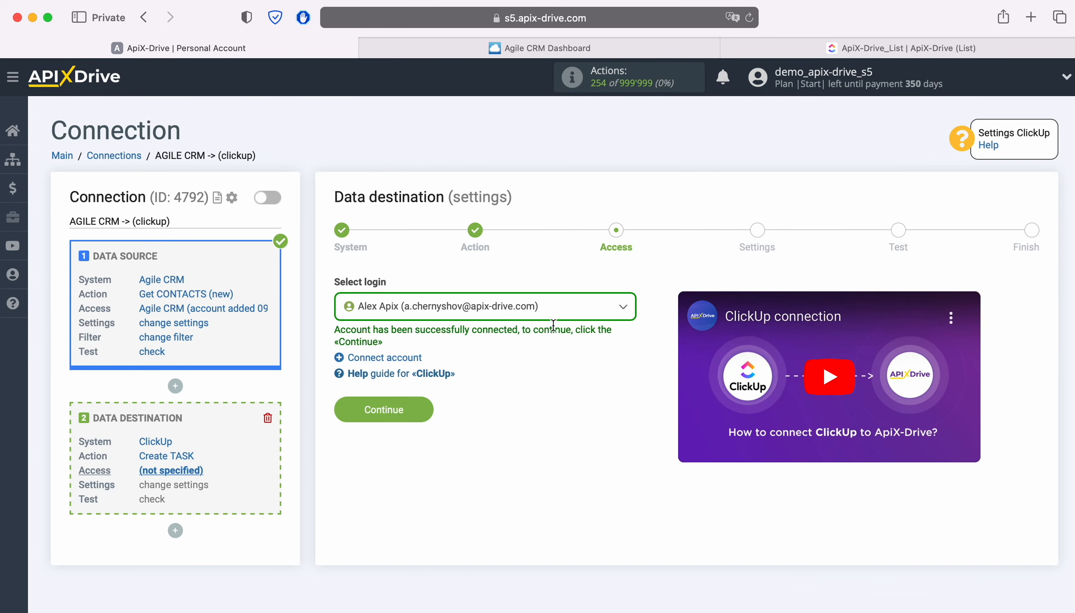
# - Select the newly connected ClickUp account as the data destination login and continue to its settings
pyautogui.click(555, 307)
pyautogui.click(525, 397)
pyautogui.click(427, 408)
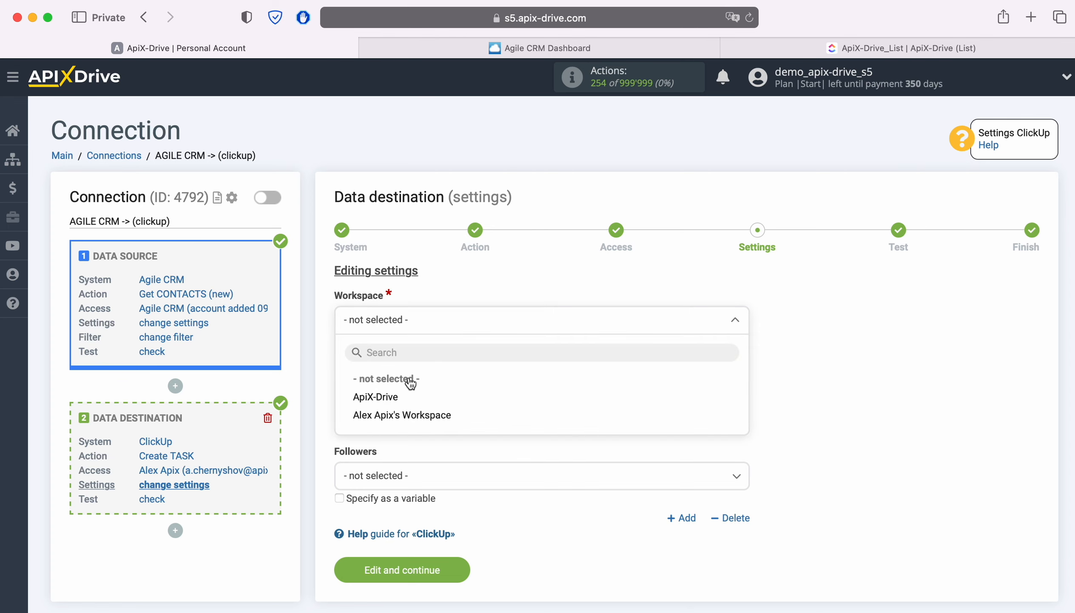
# - Set the task destination to workspace ApiX-Drive, space ApiX-Drive_space and list ApiX-Drive_Folder - ApiX-Drive_List
pyautogui.click(403, 397)
pyautogui.click(398, 397)
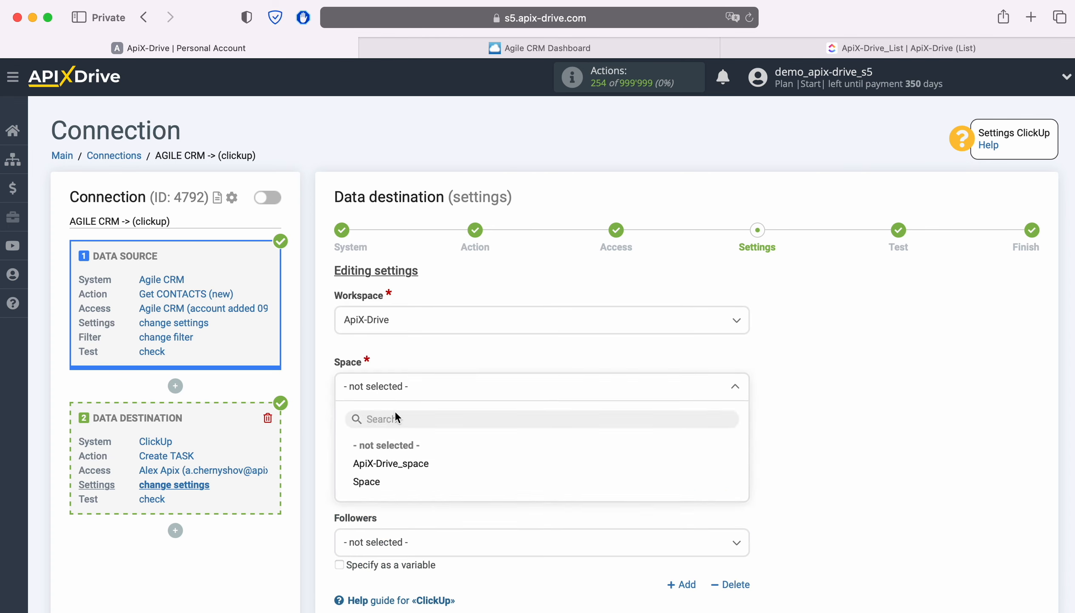
pyautogui.click(403, 464)
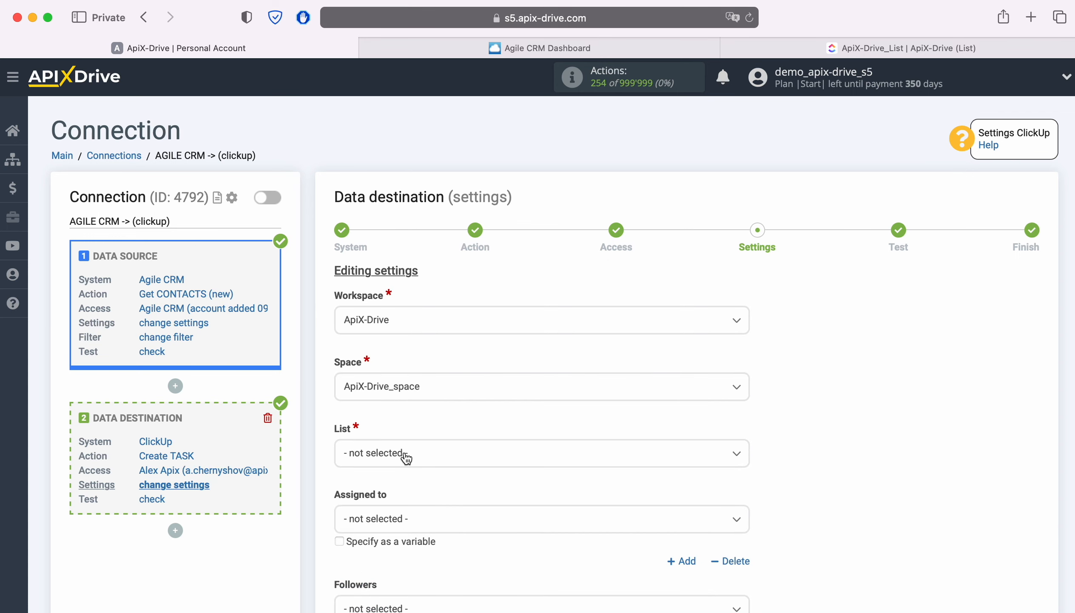
pyautogui.click(406, 457)
pyautogui.click(426, 530)
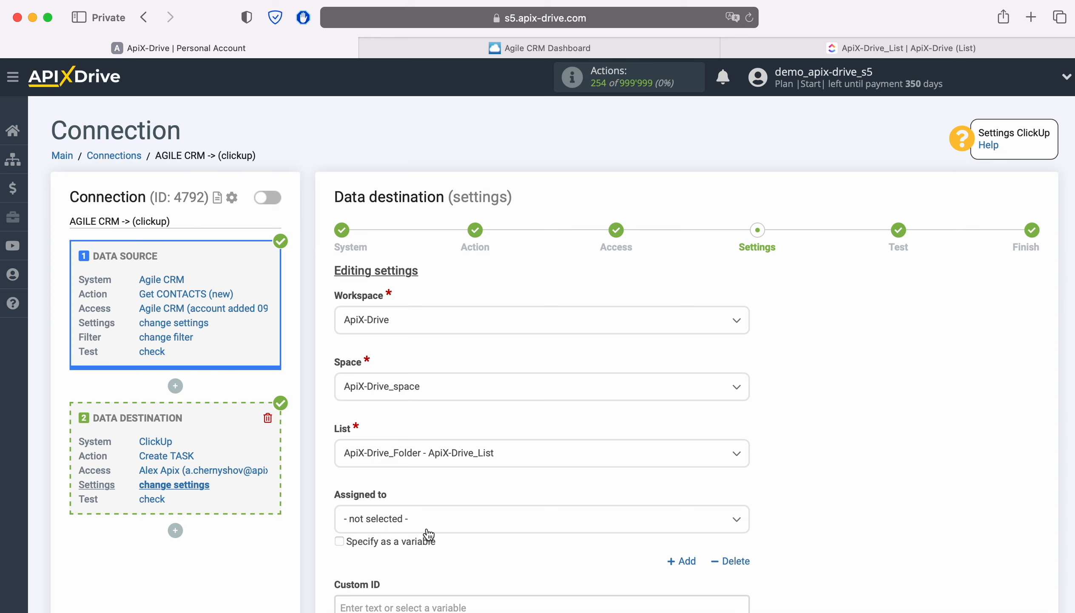
# - Insert the Agile CRM First name and Last name variables into the task's Description field
pyautogui.scroll(-7, 429, 533)
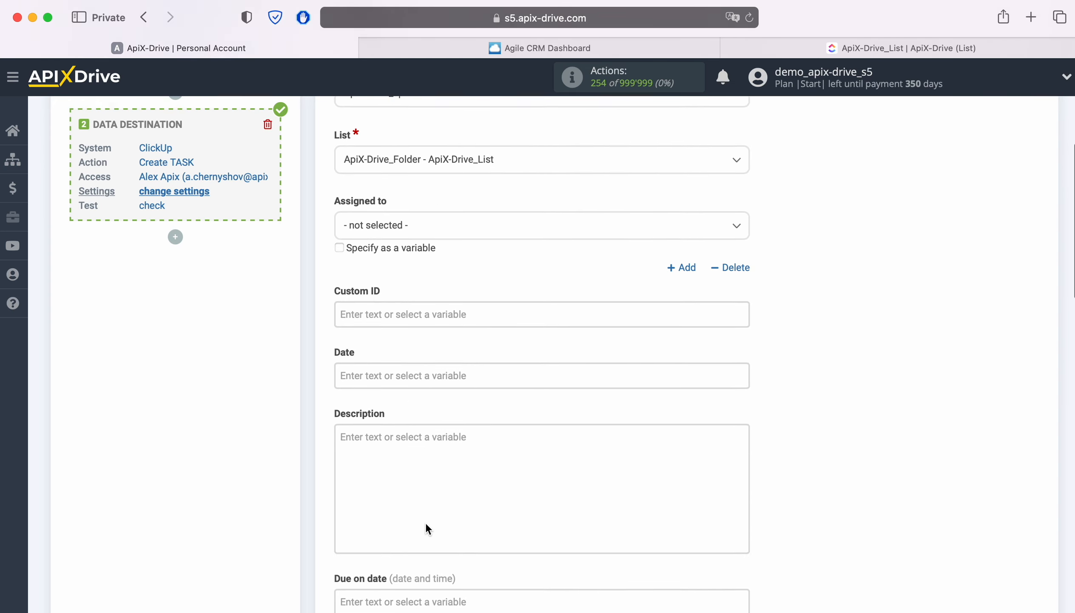
pyautogui.scroll(-2, 427, 528)
pyautogui.click(399, 392)
pyautogui.scroll(-5, 399, 393)
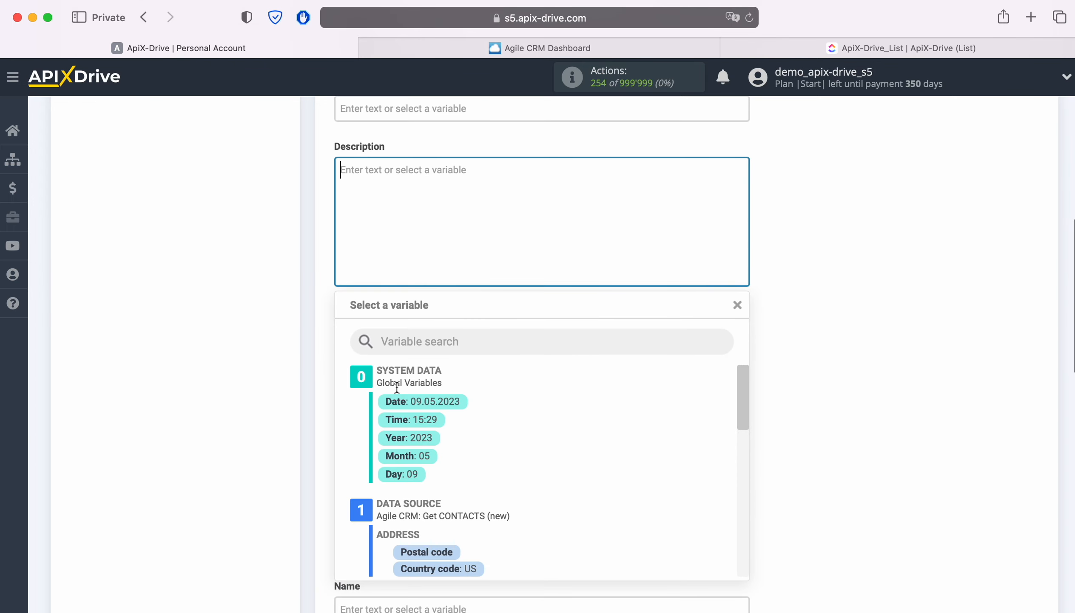
pyautogui.scroll(-5, 633, 451)
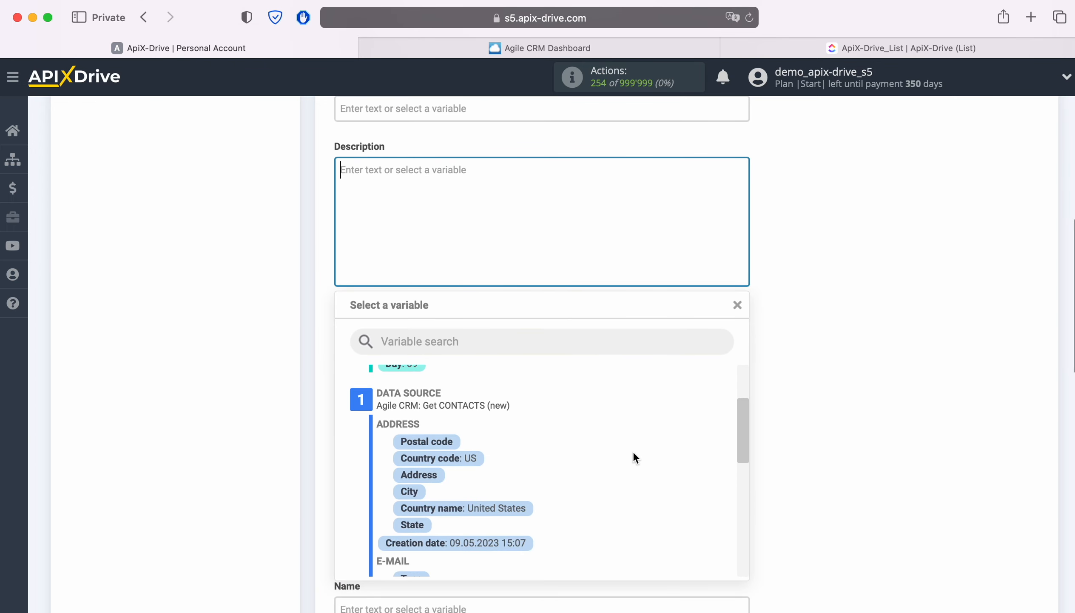
pyautogui.scroll(-1, 632, 451)
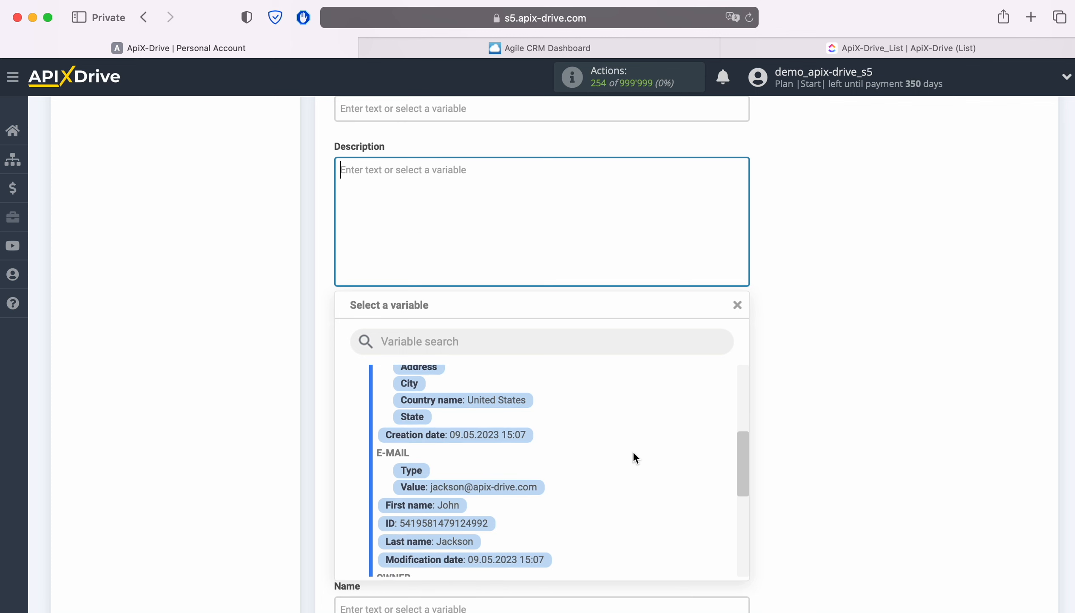
pyautogui.click(450, 505)
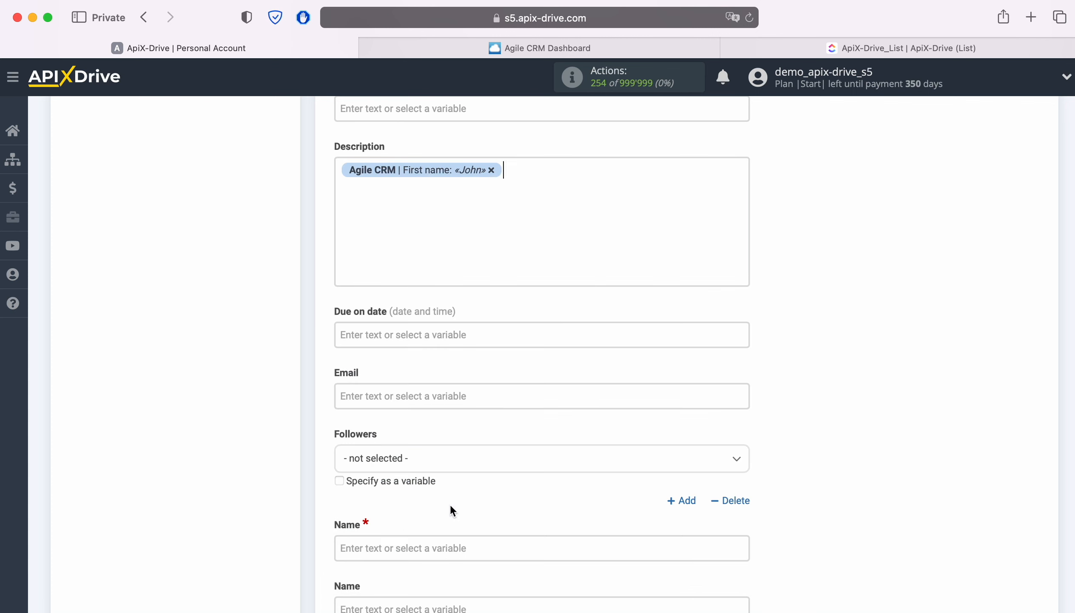
pyautogui.click(557, 169)
pyautogui.scroll(-2, 595, 436)
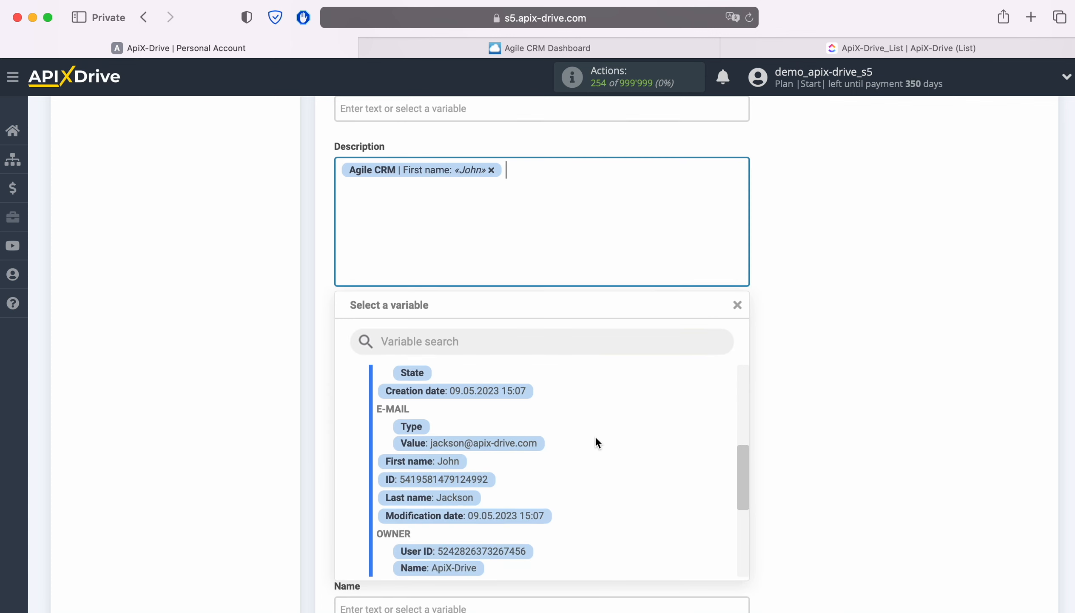
pyautogui.click(441, 490)
# - Add the Agile CRM Title variable on a new line of the Description field
pyautogui.click(362, 190)
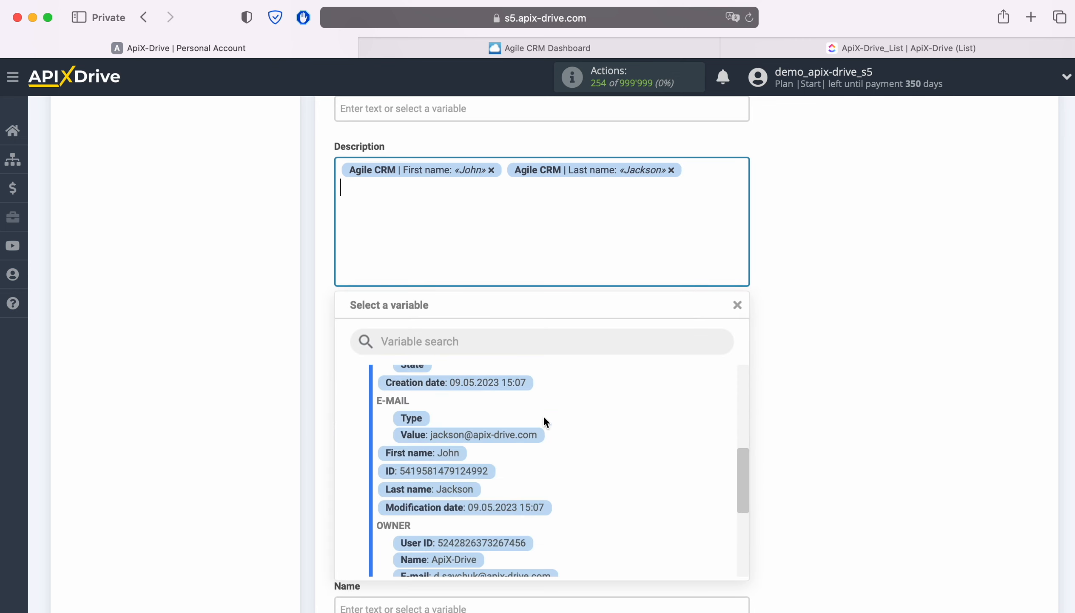
pyautogui.scroll(-5, 620, 431)
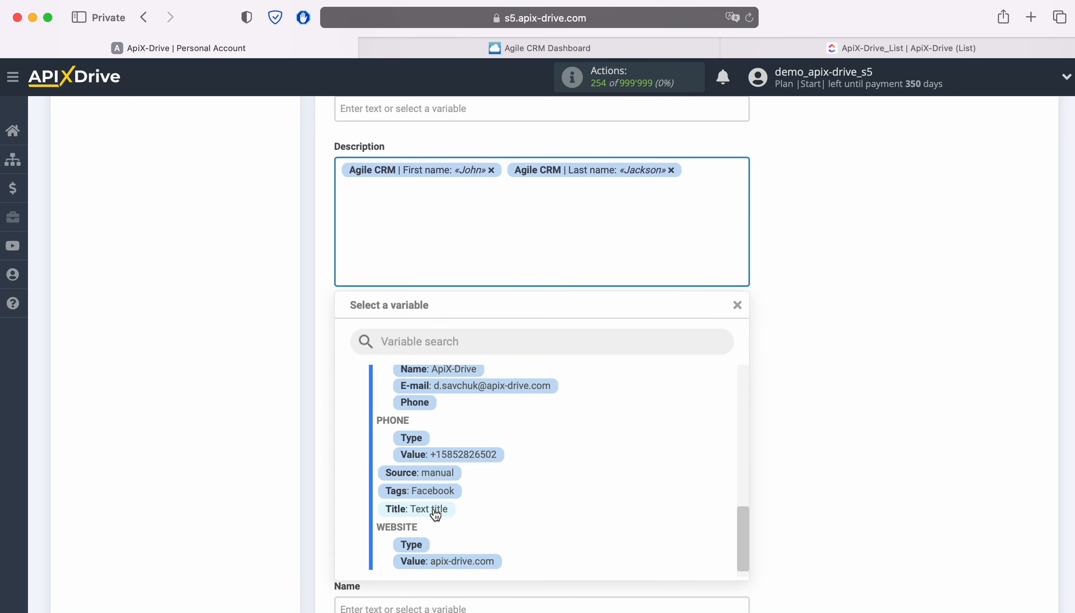
pyautogui.click(433, 508)
# - Fill the Email field with the Value variable from the Agile CRM contact's E-MAIL group
pyautogui.click(430, 396)
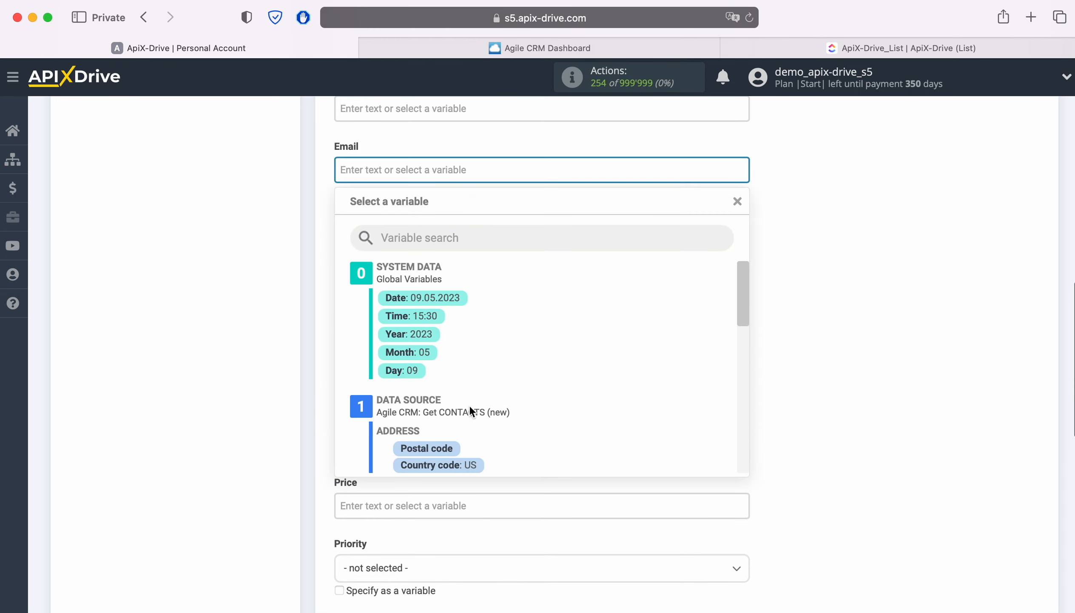
pyautogui.scroll(-1, 652, 384)
pyautogui.scroll(-5, 651, 384)
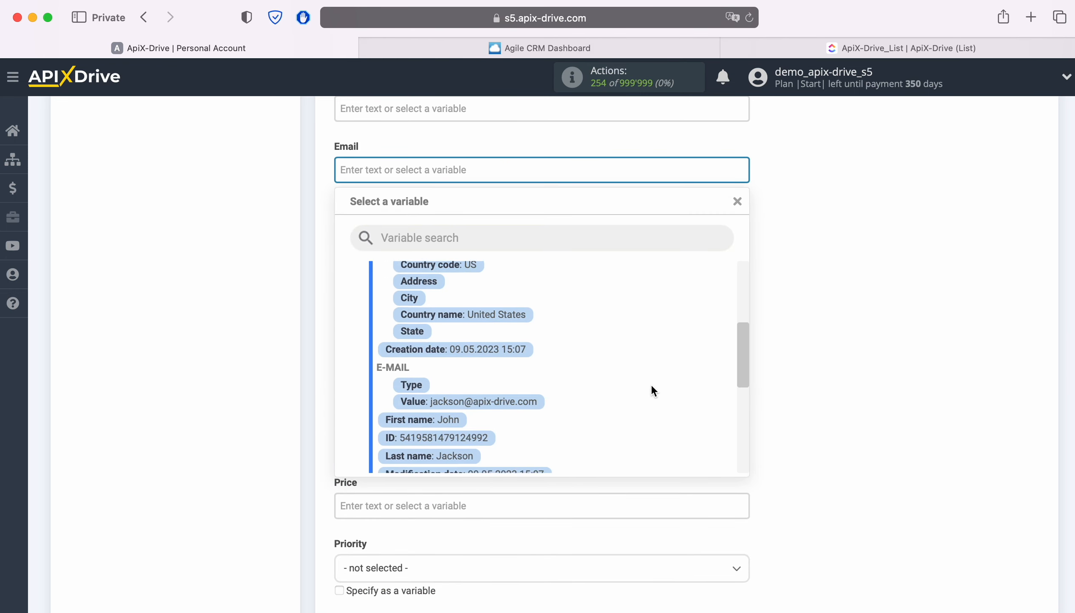
pyautogui.click(508, 391)
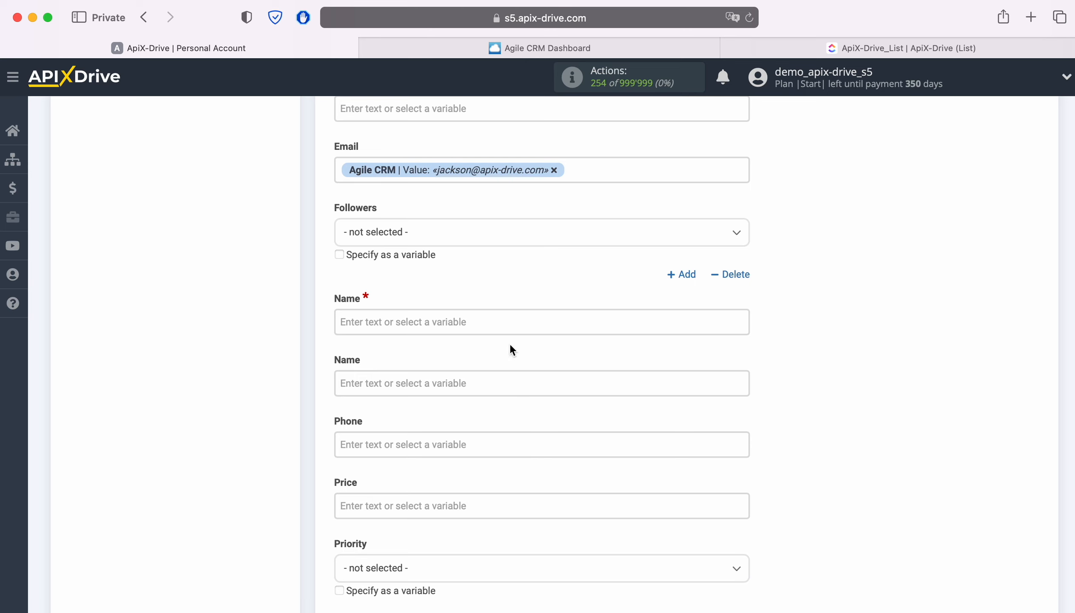
# - Insert the Agile CRM First name and Last name variables into the required Name field
pyautogui.click(507, 324)
pyautogui.scroll(-5, 597, 378)
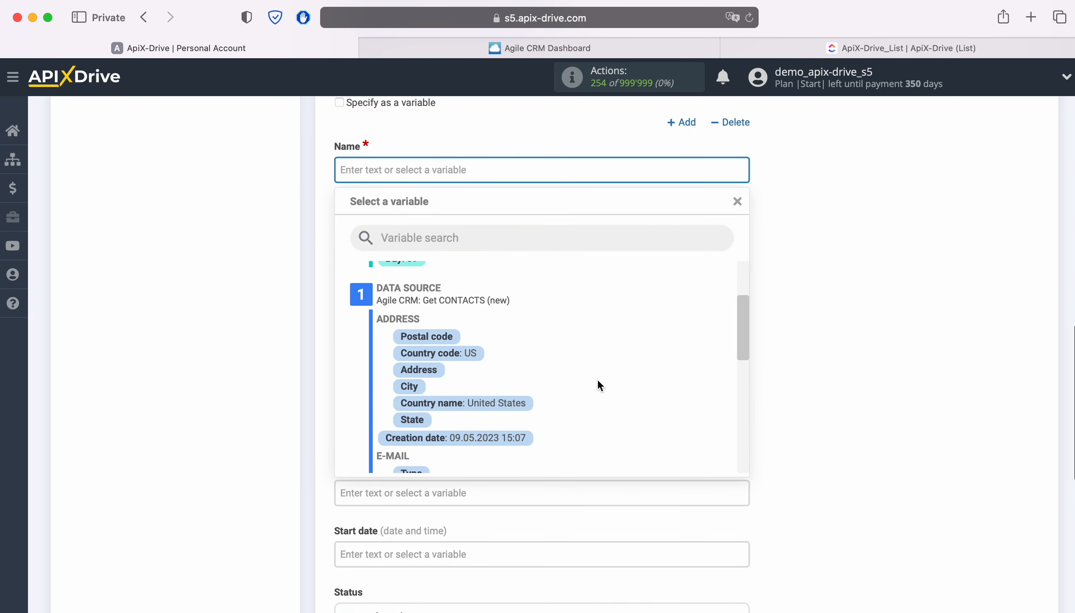
pyautogui.scroll(-3, 598, 385)
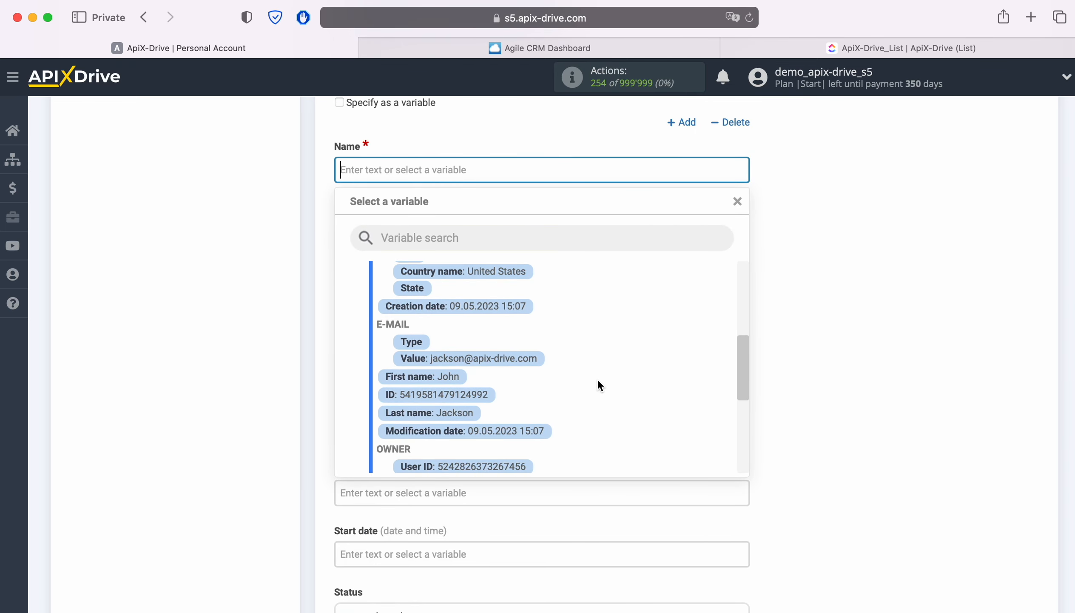
pyautogui.click(444, 377)
pyautogui.click(498, 182)
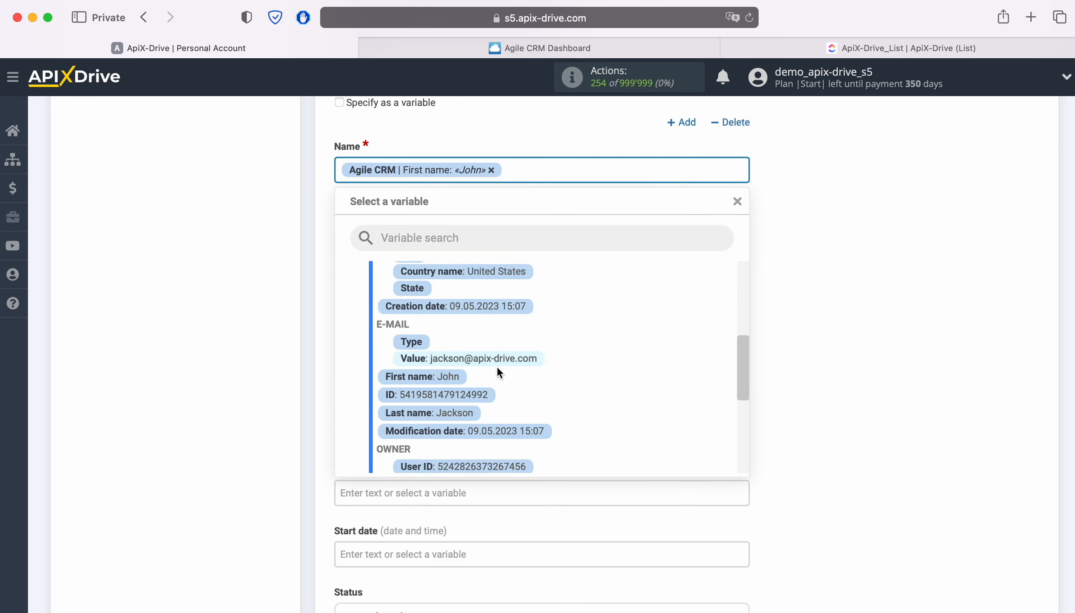
pyautogui.click(452, 414)
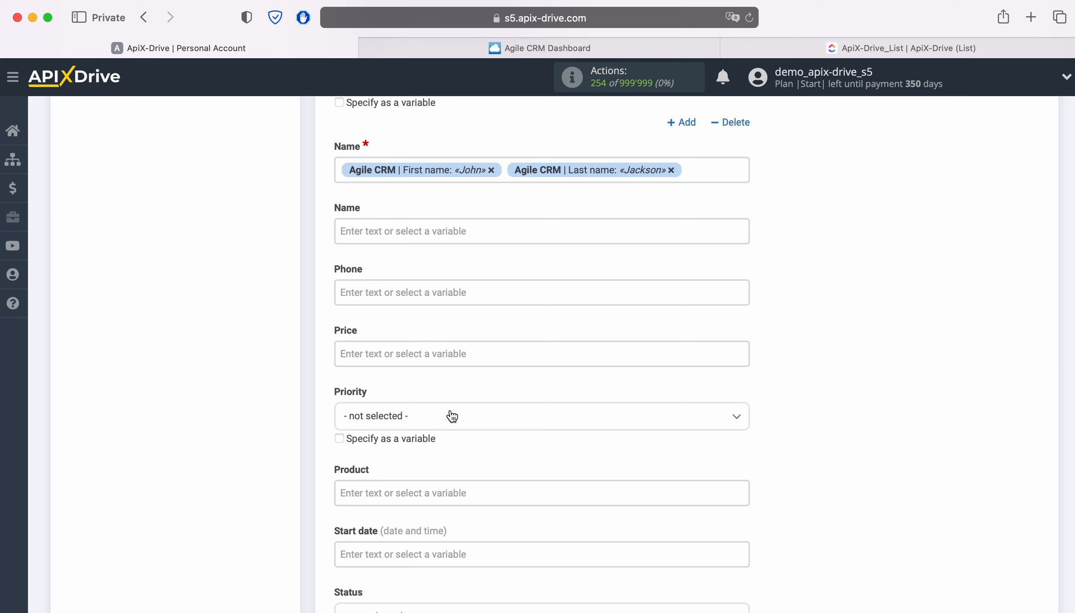
# - Put the text "New contact AgileCRM" before the variables in the required Name field
pyautogui.click(339, 170)
pyautogui.write('New c')
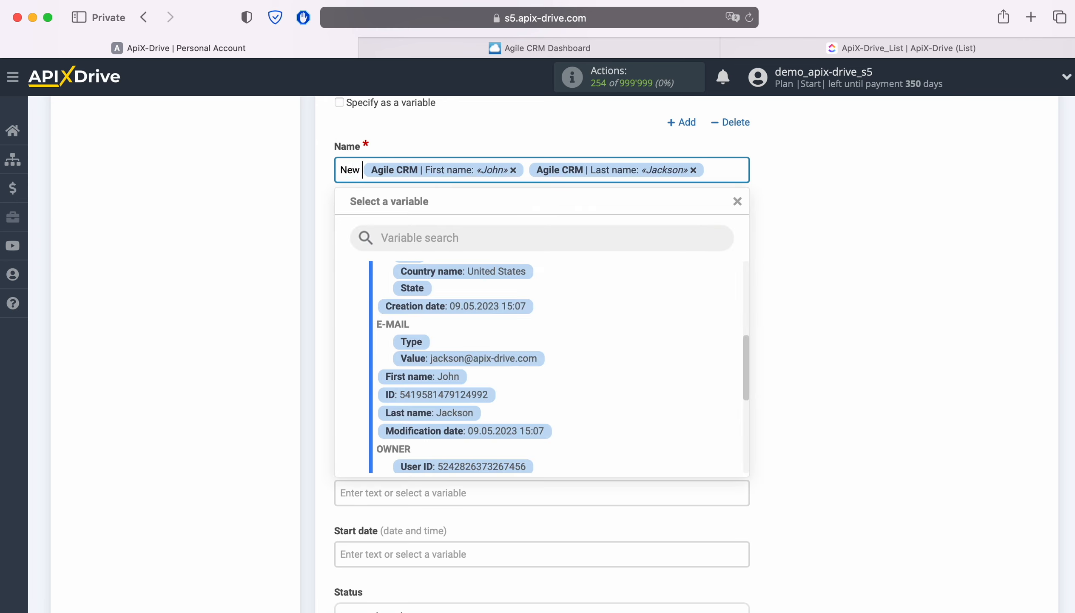
pyautogui.write('ontact')
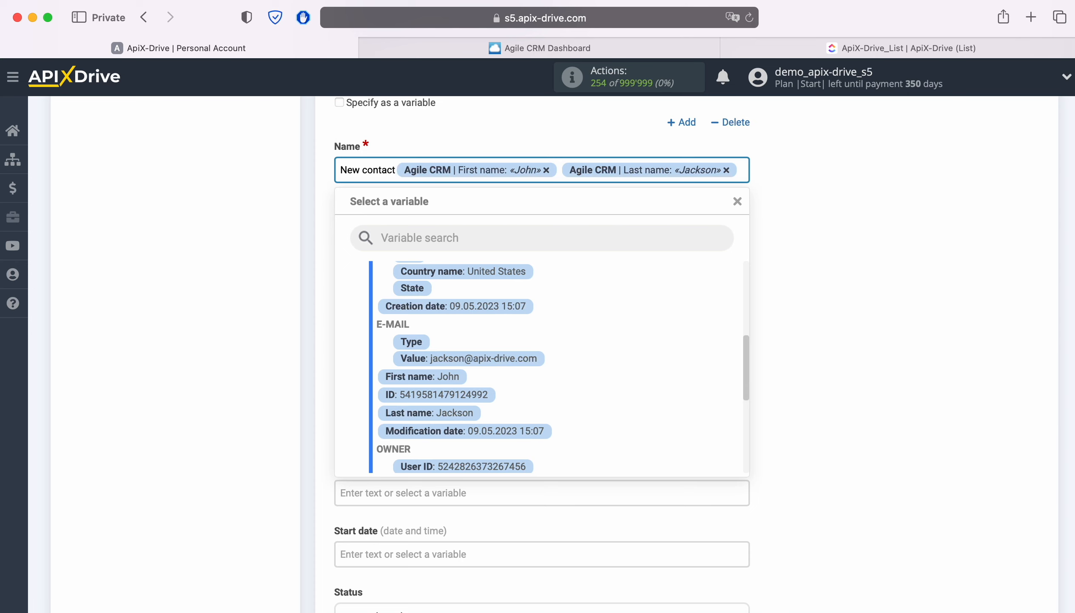
pyautogui.write(' AgileCRM')
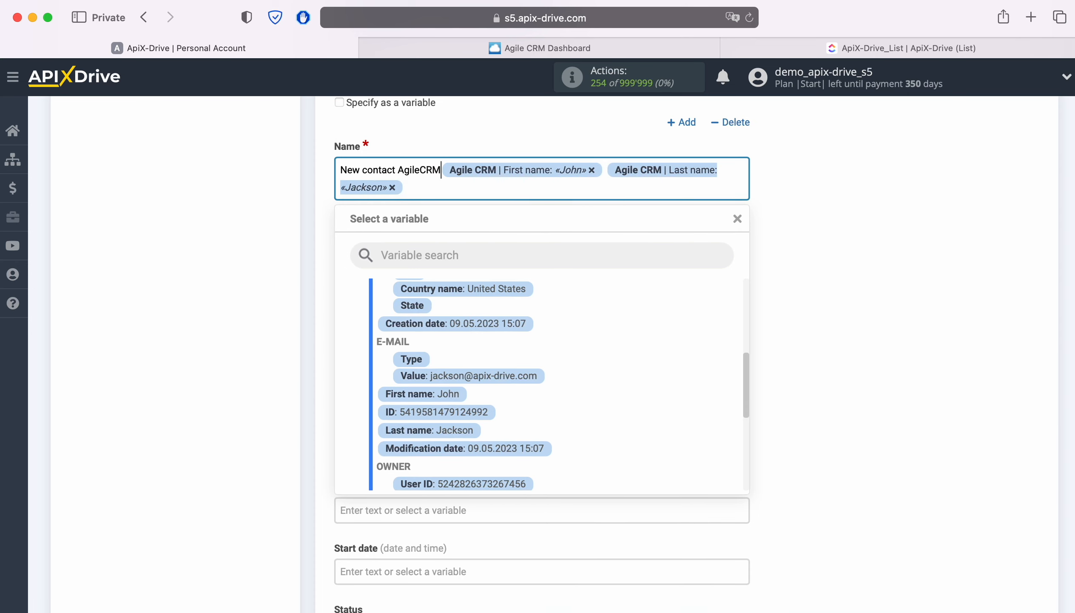
pyautogui.click(866, 220)
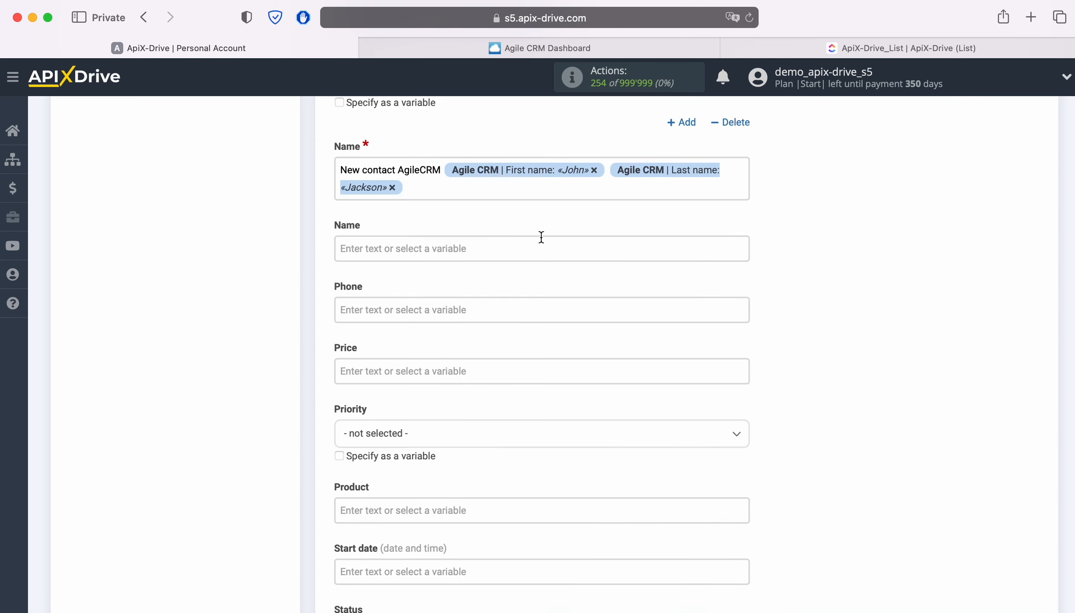
# - Fill the second, optional Name field with the Agile CRM First name and Last name variables
pyautogui.click(529, 243)
pyautogui.scroll(-5, 621, 378)
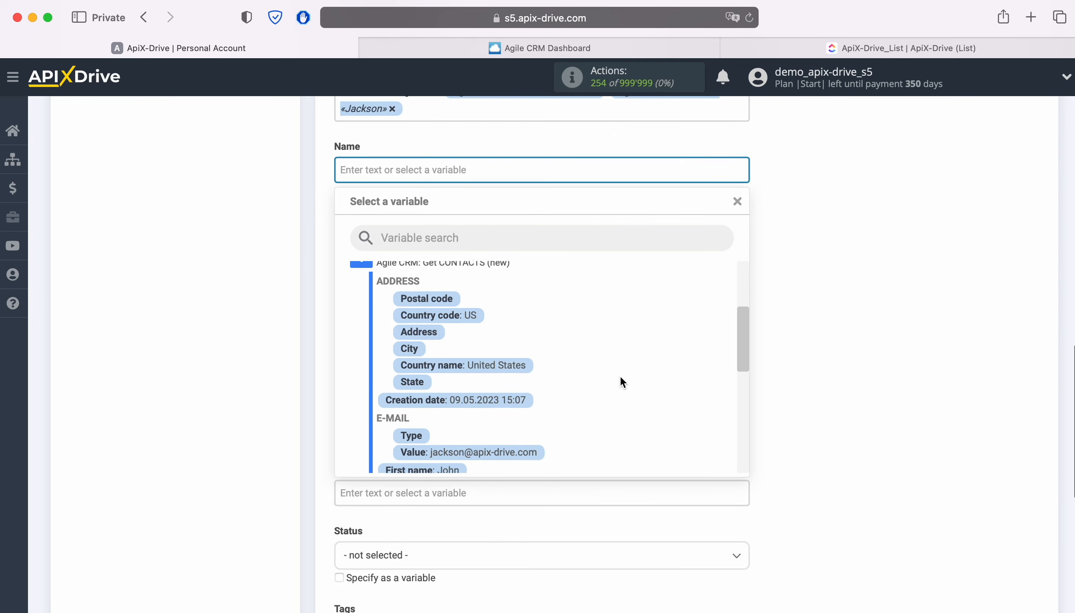
pyautogui.scroll(-2, 620, 377)
pyautogui.click(442, 363)
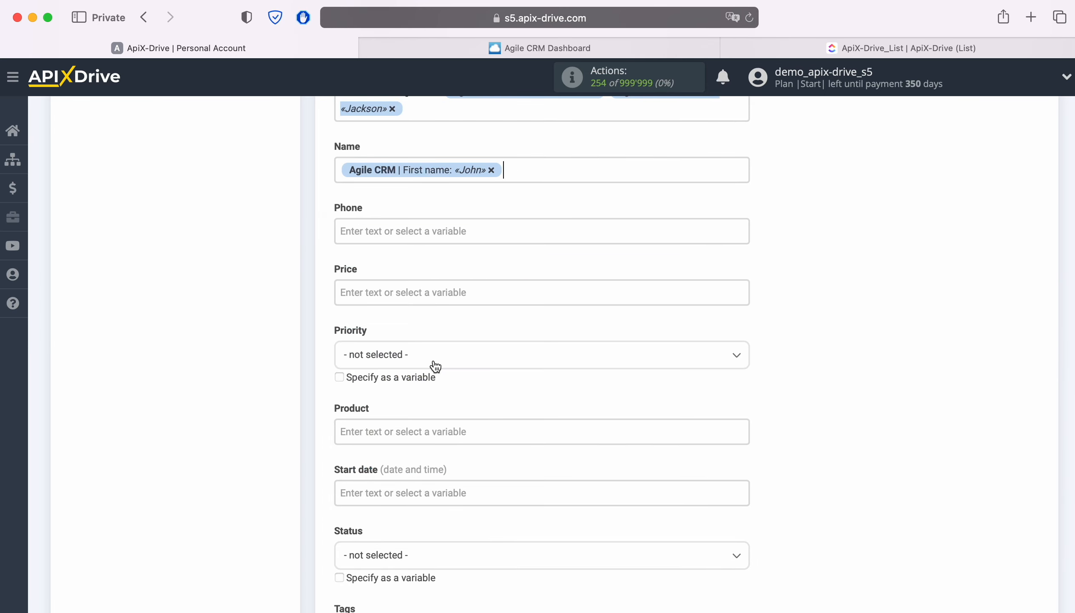
pyautogui.click(550, 169)
pyautogui.scroll(-1, 562, 347)
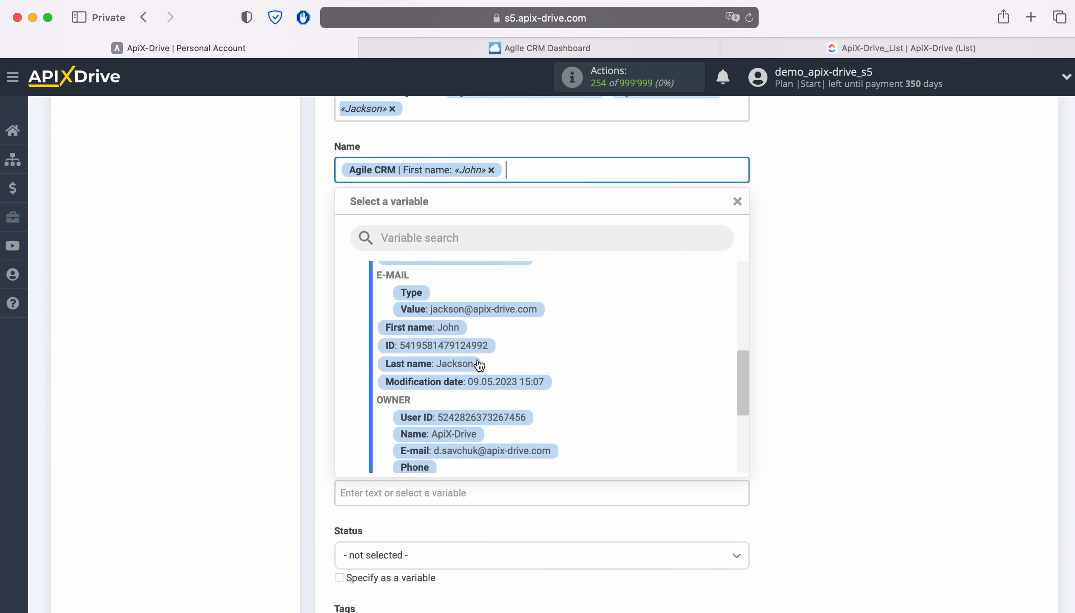
pyautogui.click(461, 363)
# - Fill the Phone field with the Value variable from the Agile CRM contact's PHONE group
pyautogui.click(444, 233)
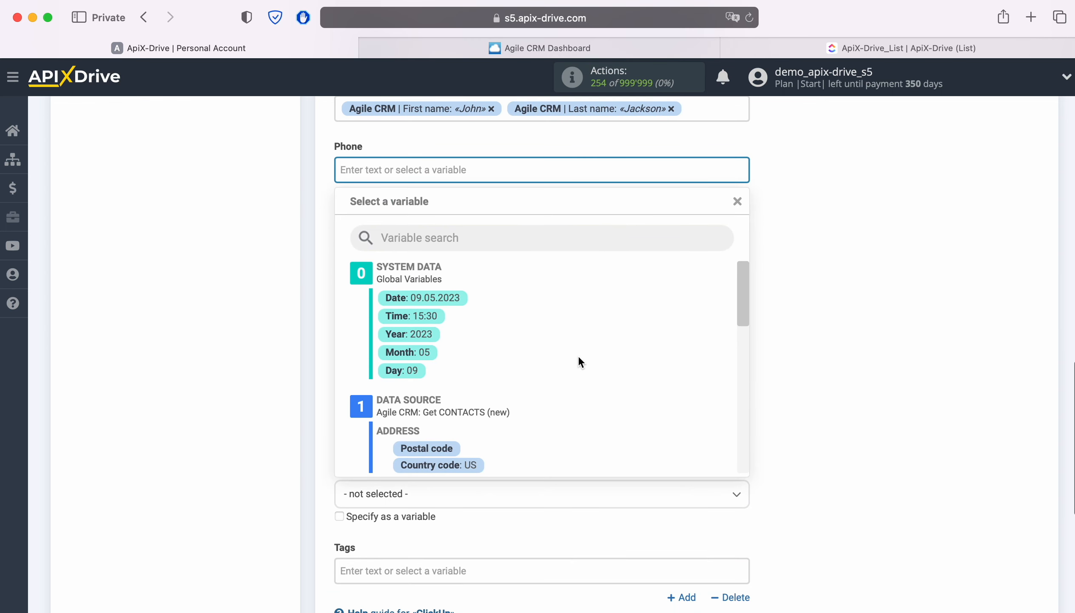
pyautogui.scroll(-3, 580, 352)
pyautogui.scroll(-5, 584, 357)
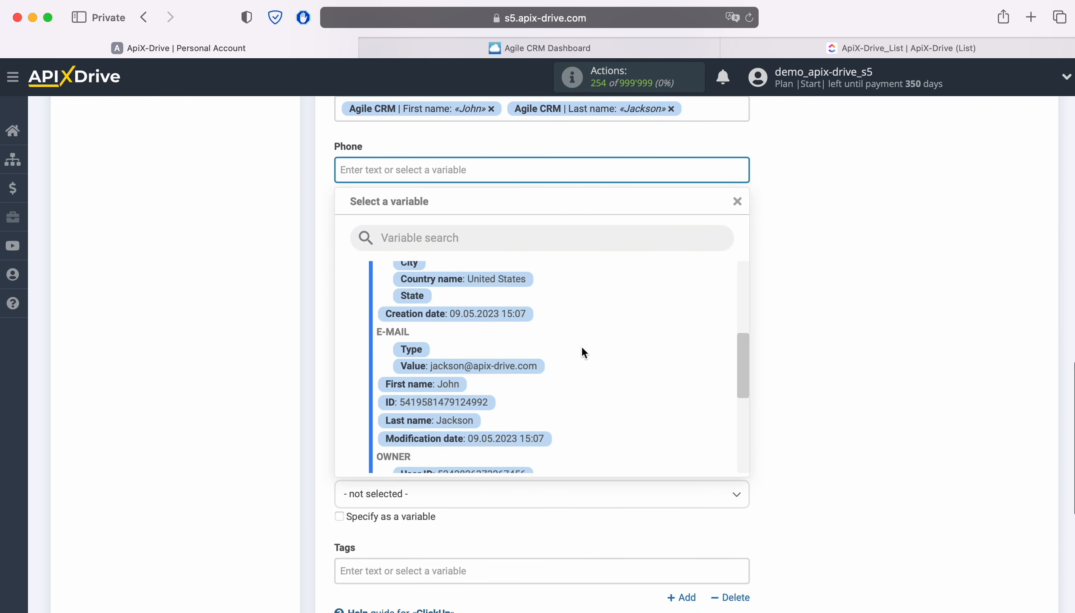
pyautogui.scroll(-2, 582, 348)
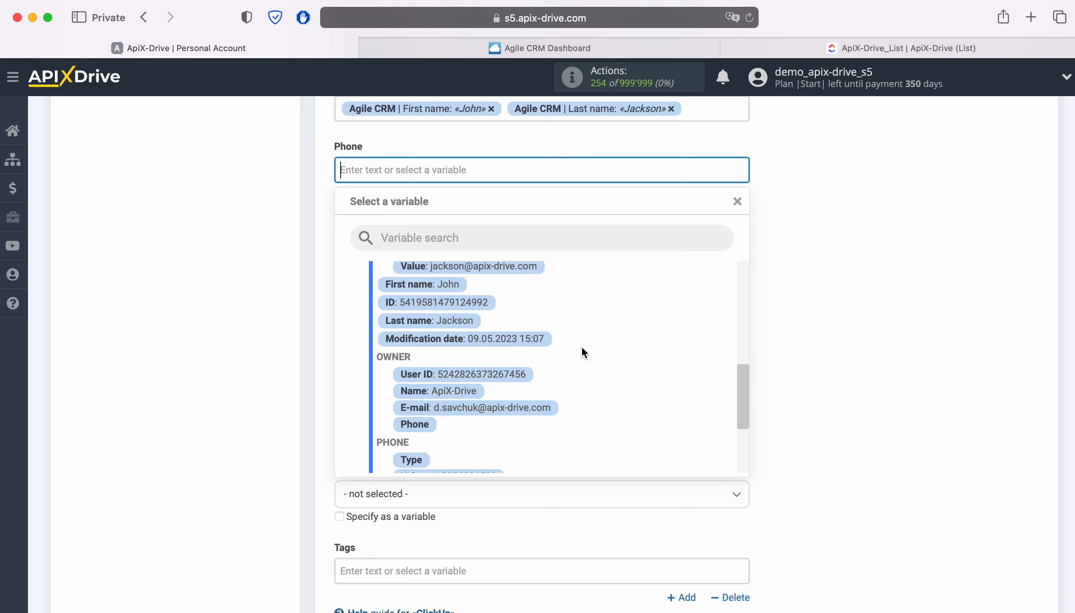
pyautogui.scroll(-3, 582, 352)
pyautogui.click(482, 399)
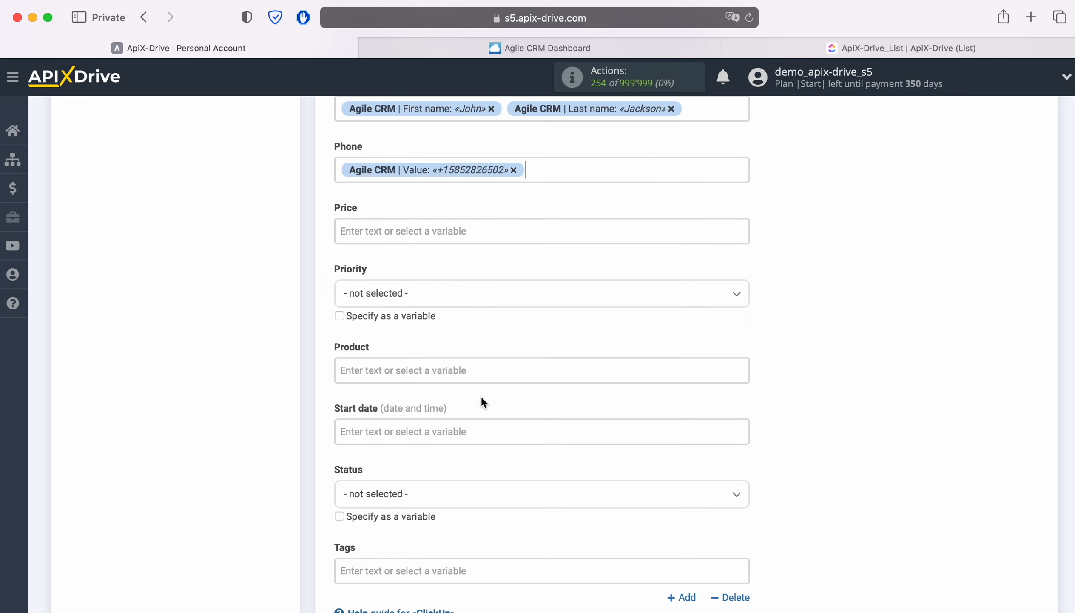
# - Set the Status of the created ClickUp tasks to "to do"
pyautogui.scroll(-3, 583, 371)
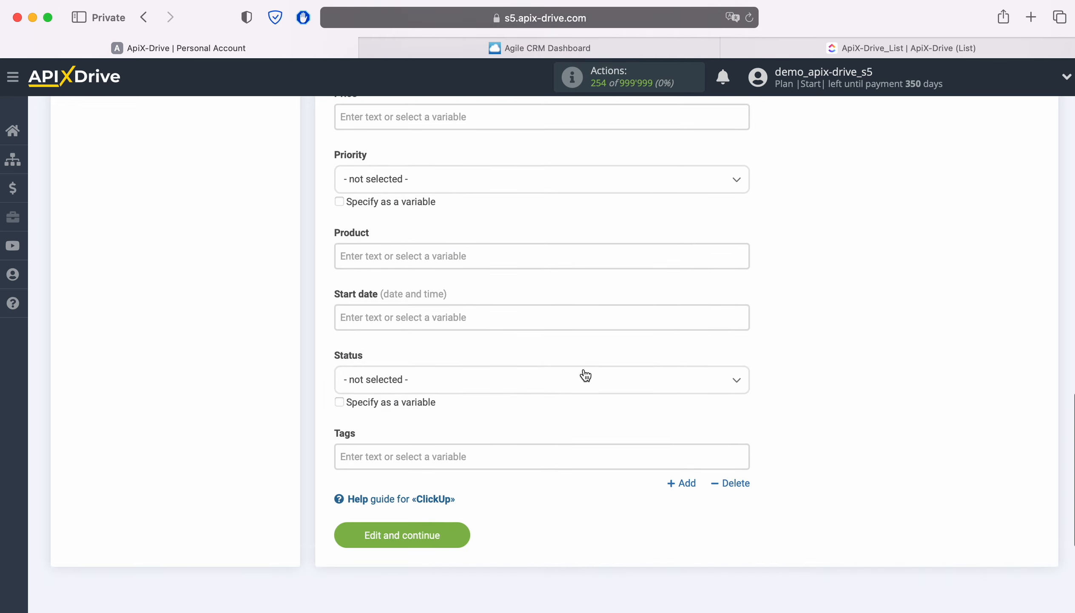
pyautogui.click(543, 378)
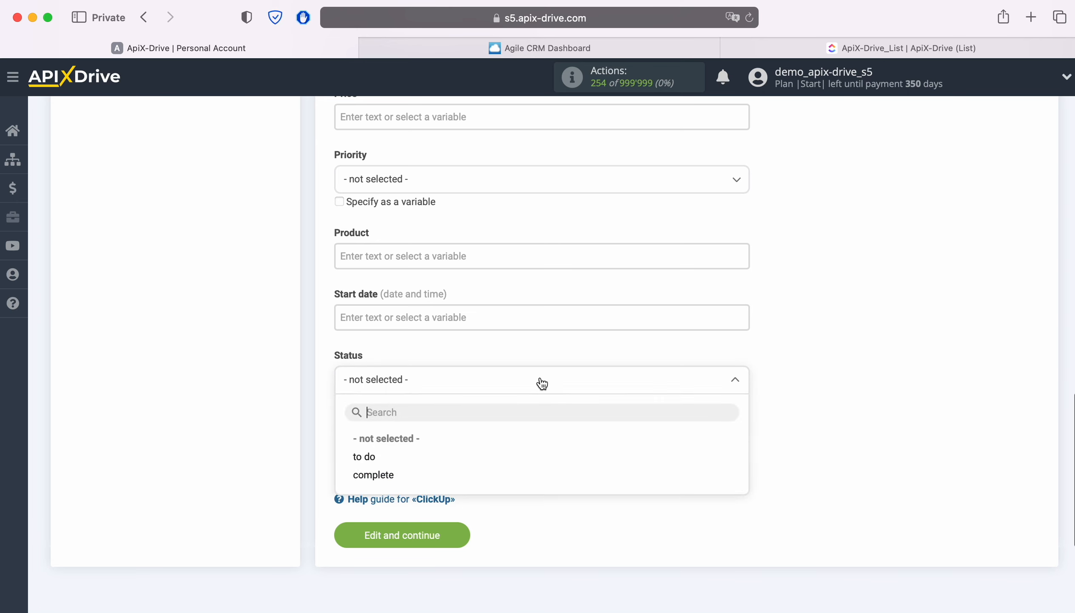
pyautogui.click(372, 457)
# - Fill the Tags field with the Tags variable from the Agile CRM contact data
pyautogui.click(370, 454)
pyautogui.scroll(-6, 529, 411)
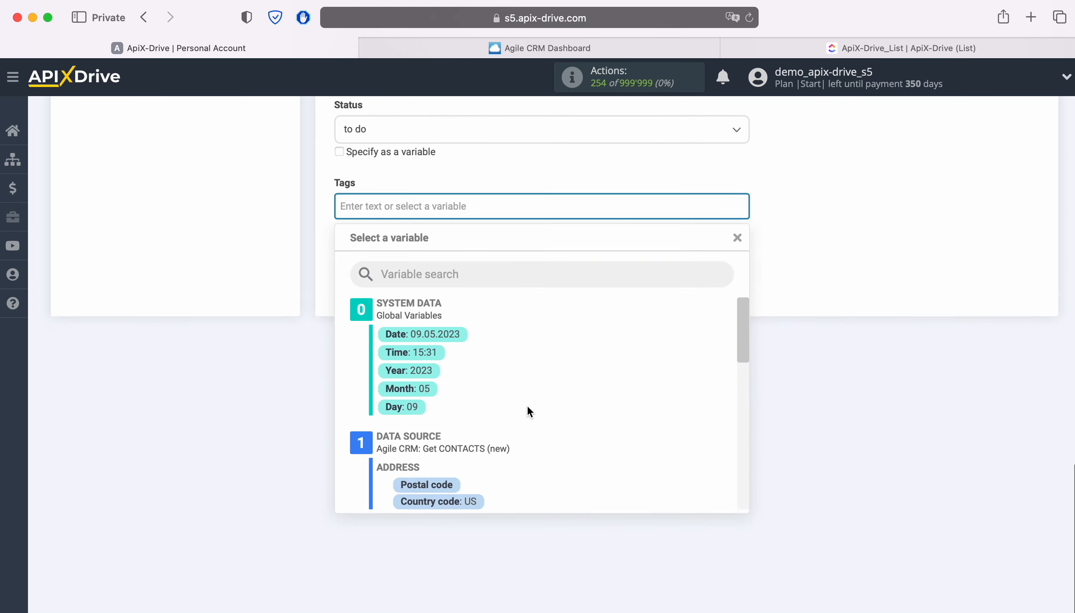
pyautogui.scroll(-5, 529, 412)
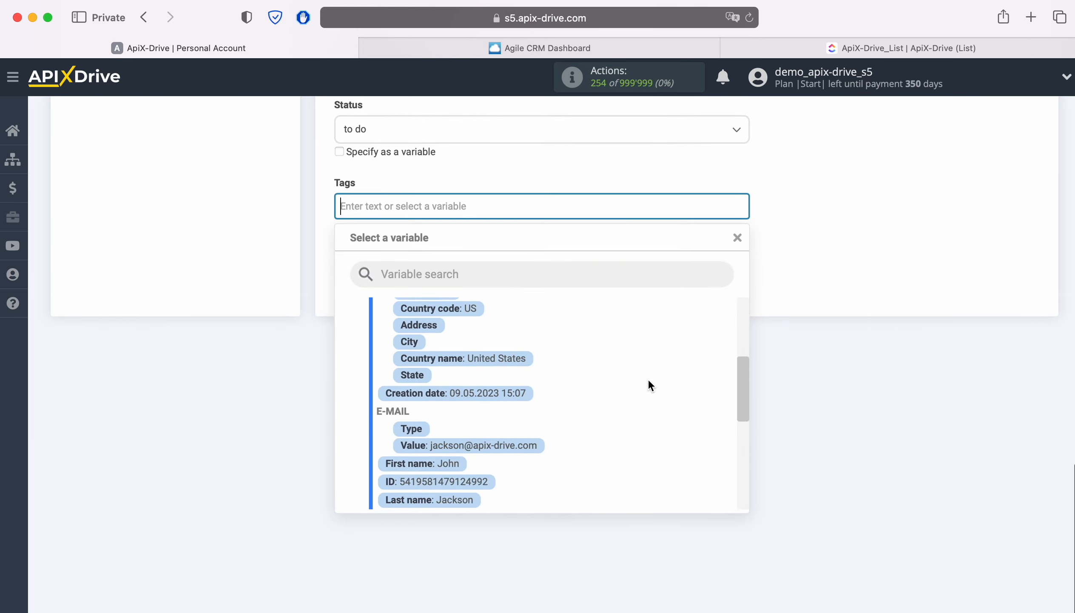
pyautogui.scroll(-4, 644, 378)
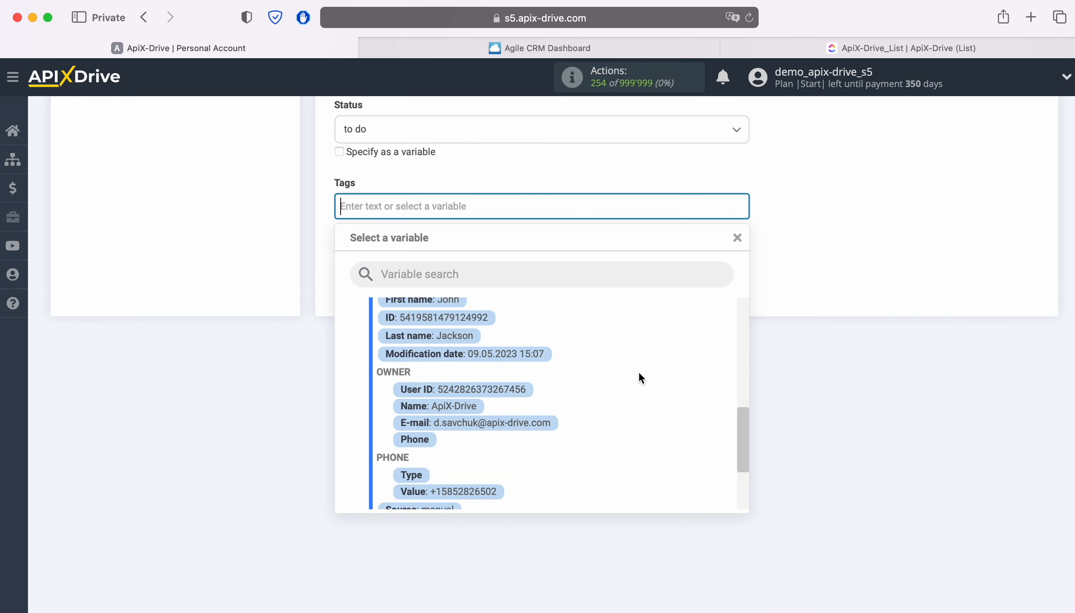
pyautogui.scroll(-4, 638, 377)
pyautogui.click(431, 448)
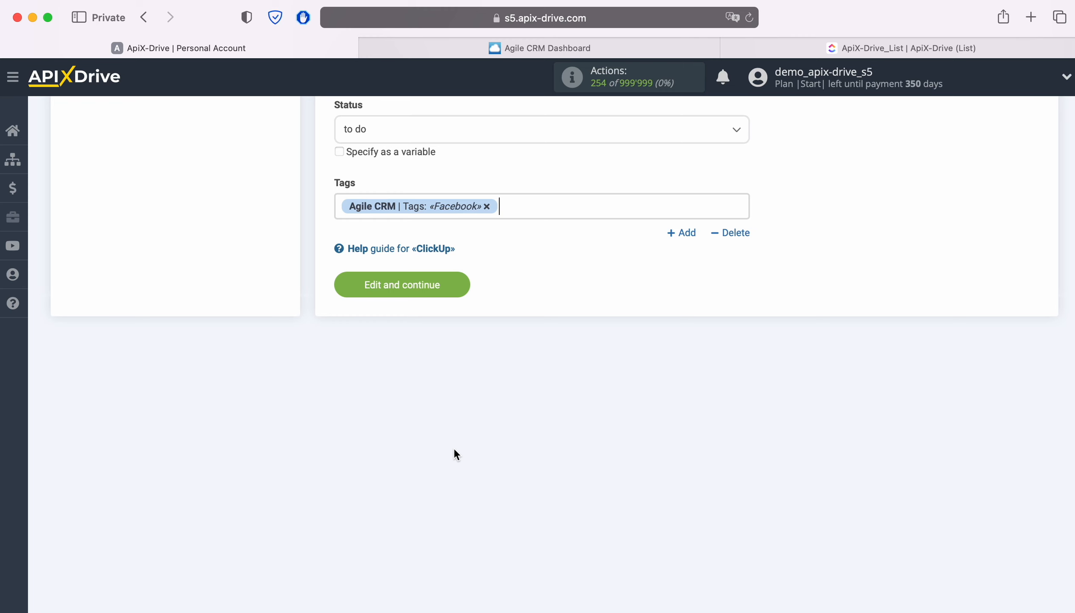
# - Save the ClickUp field settings and send the test data to ClickUp
pyautogui.click(458, 286)
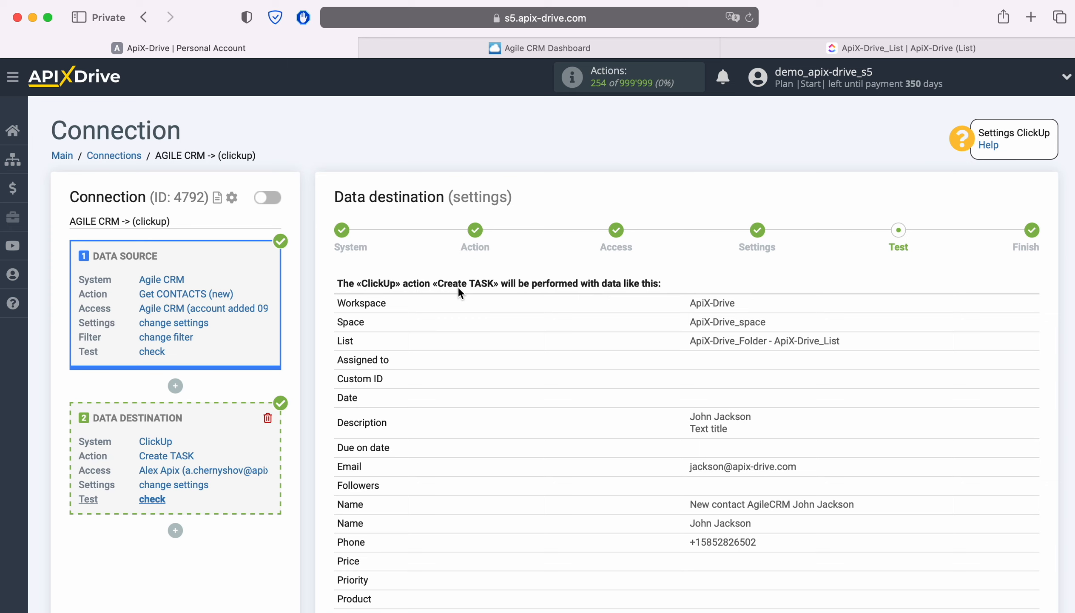
pyautogui.scroll(-3, 951, 395)
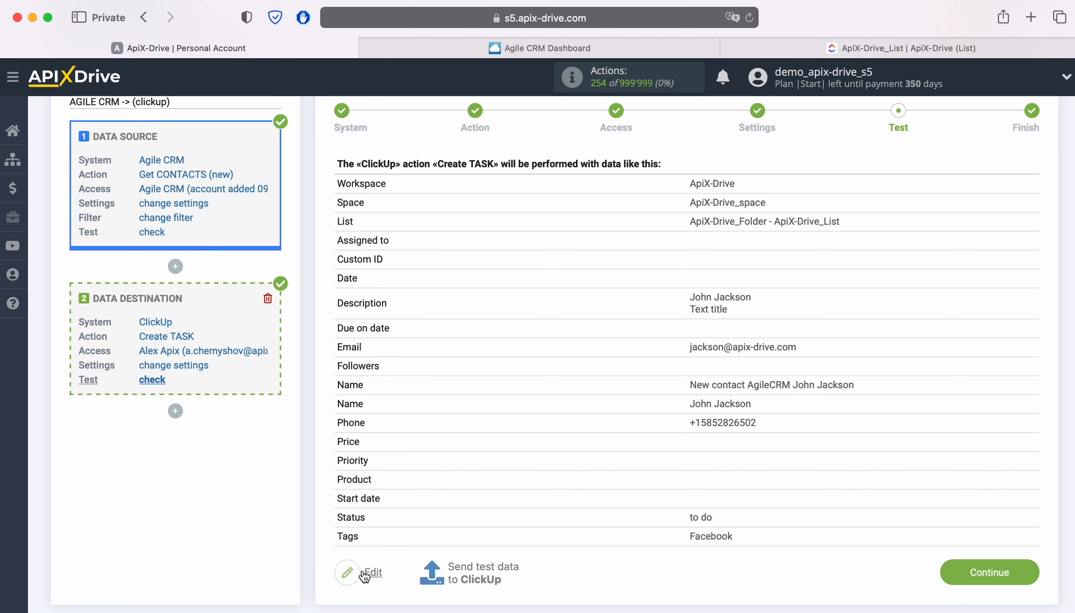
pyautogui.click(483, 568)
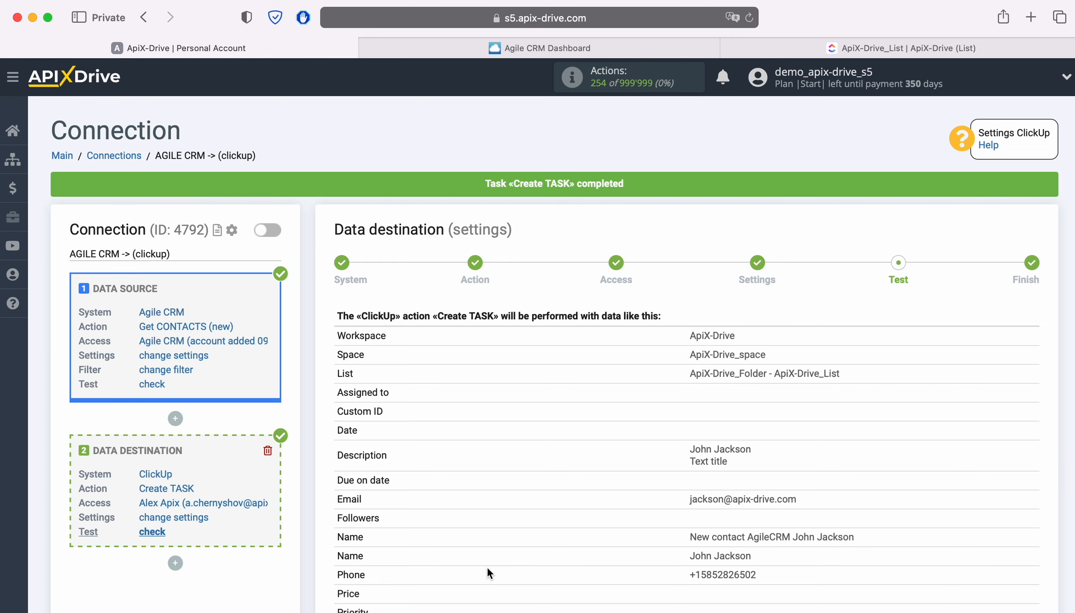
# - Switch to ClickUp, reload ApiX-Drive_List and open the new test task to examine its description, tag and custom fields
pyautogui.click(834, 46)
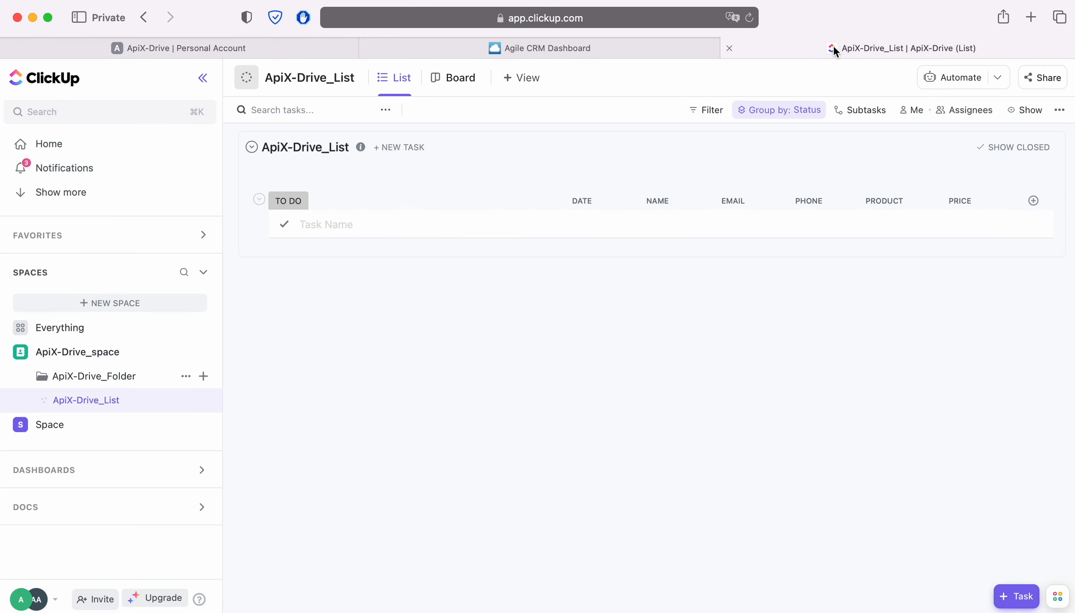
pyautogui.click(753, 17)
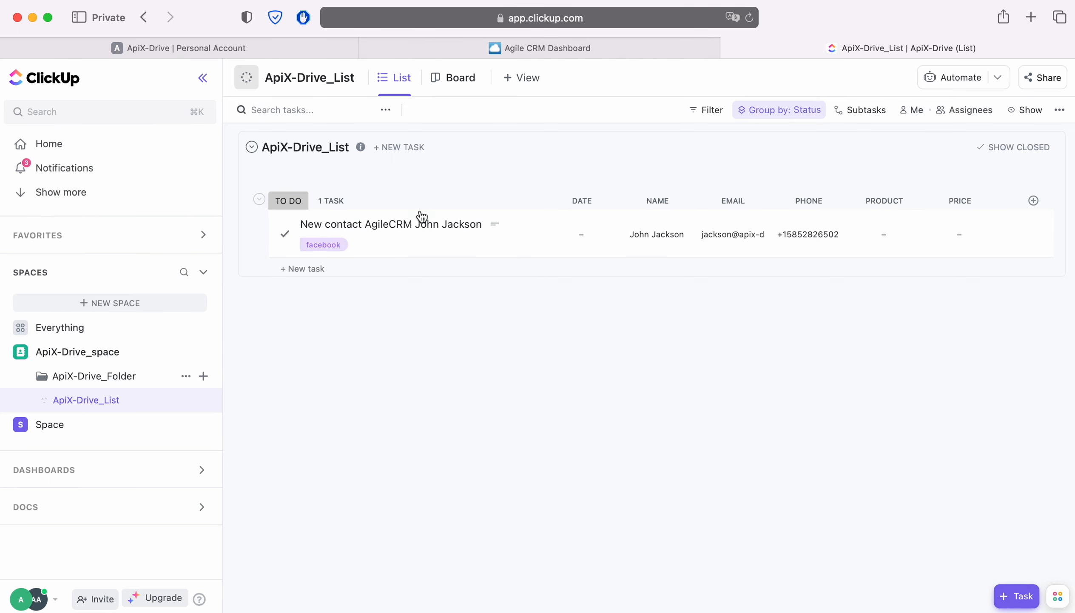
pyautogui.click(417, 225)
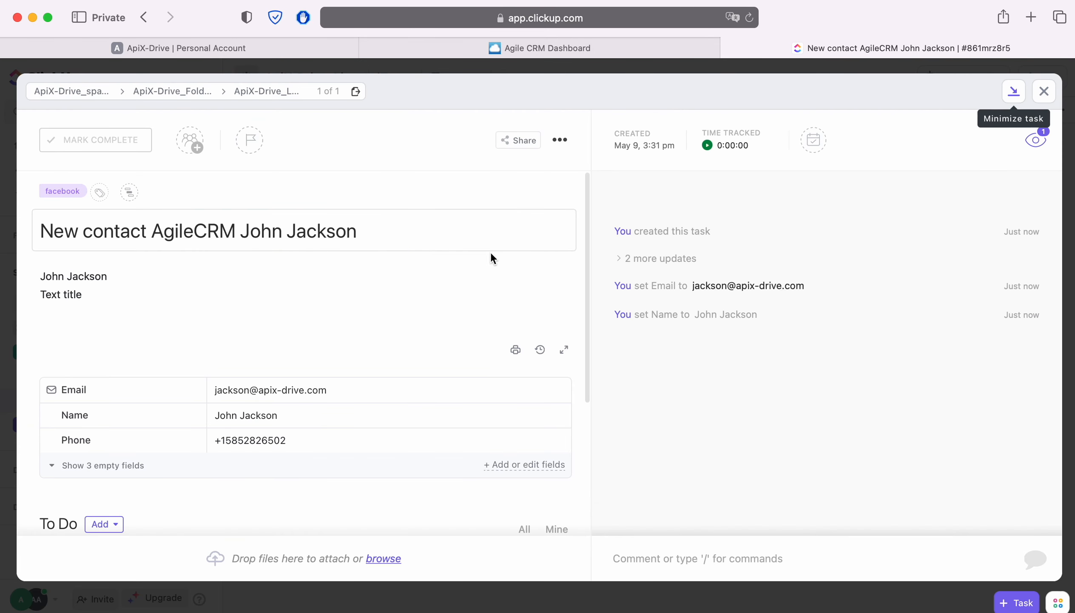
pyautogui.scroll(-5, 499, 265)
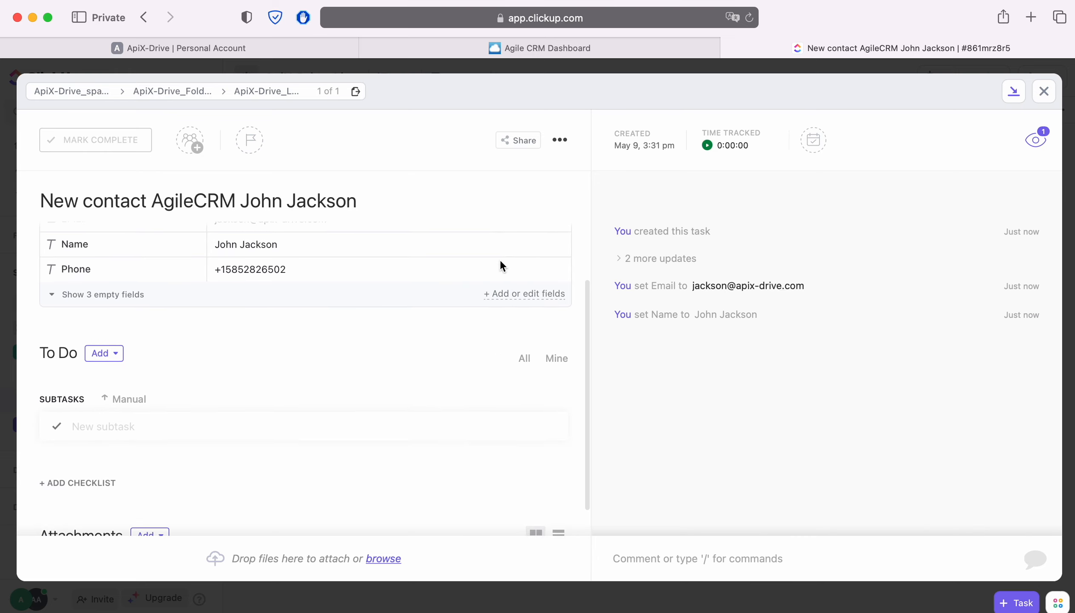
pyautogui.scroll(5, 502, 264)
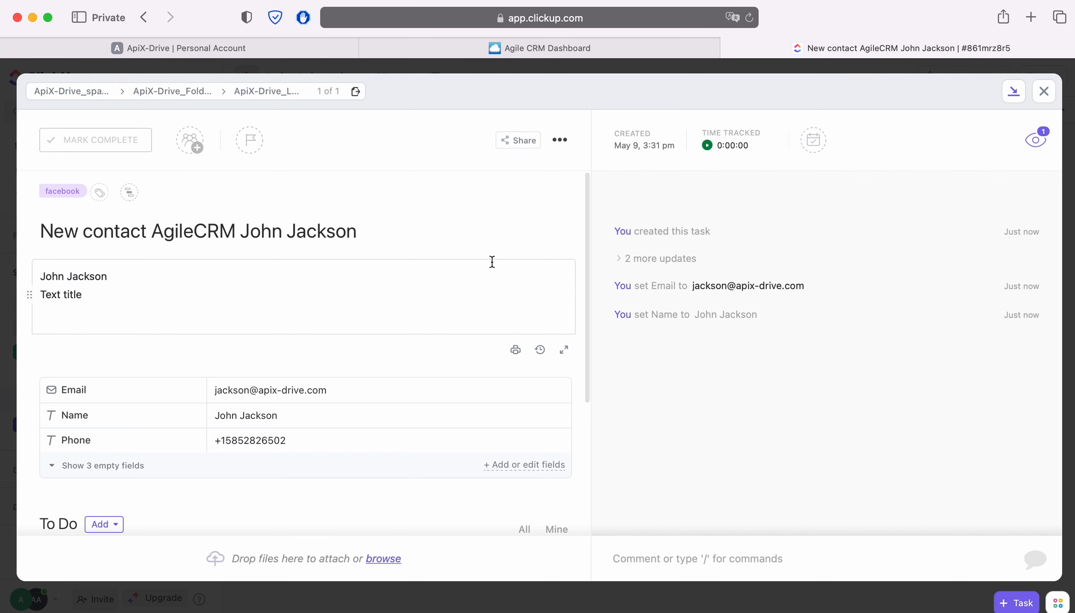
# - Return to ApiX-Drive, finish the data destination setup past the test stage and enable automatic updates for the connection
pyautogui.click(299, 48)
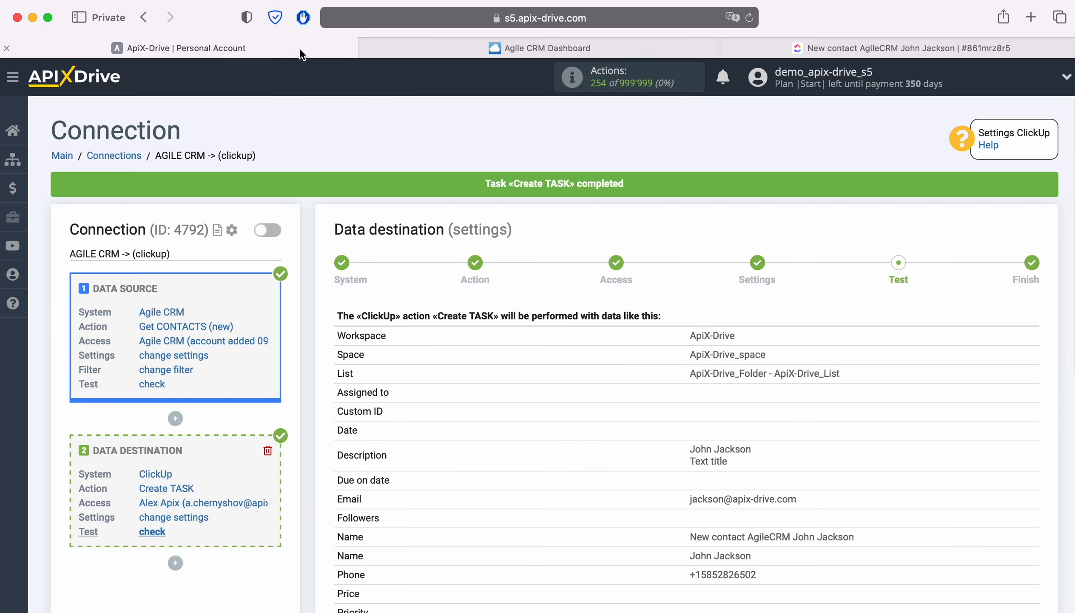
pyautogui.scroll(-5, 939, 383)
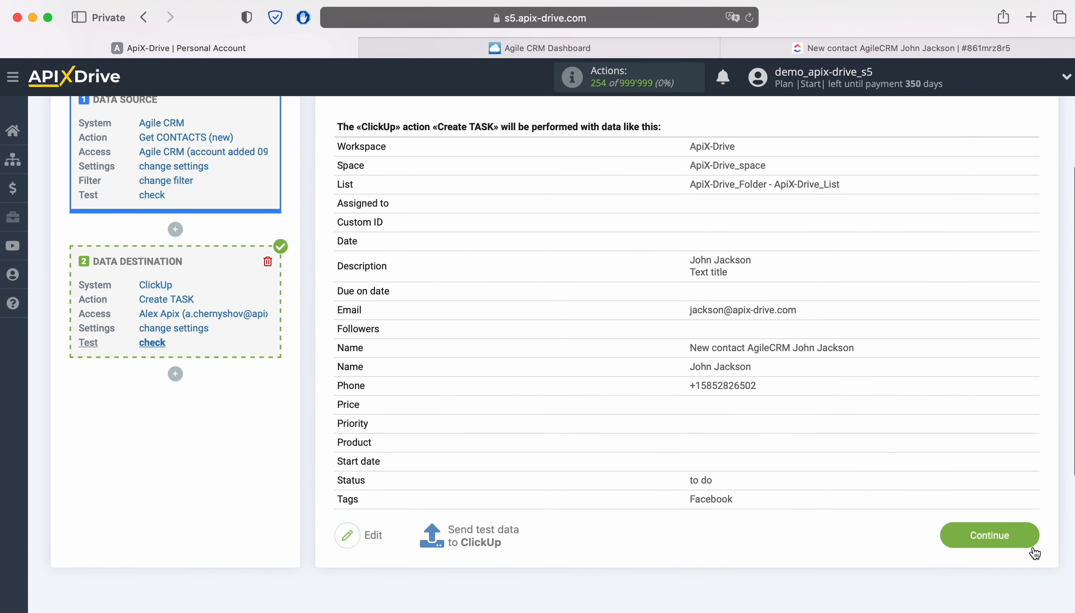
pyautogui.click(965, 534)
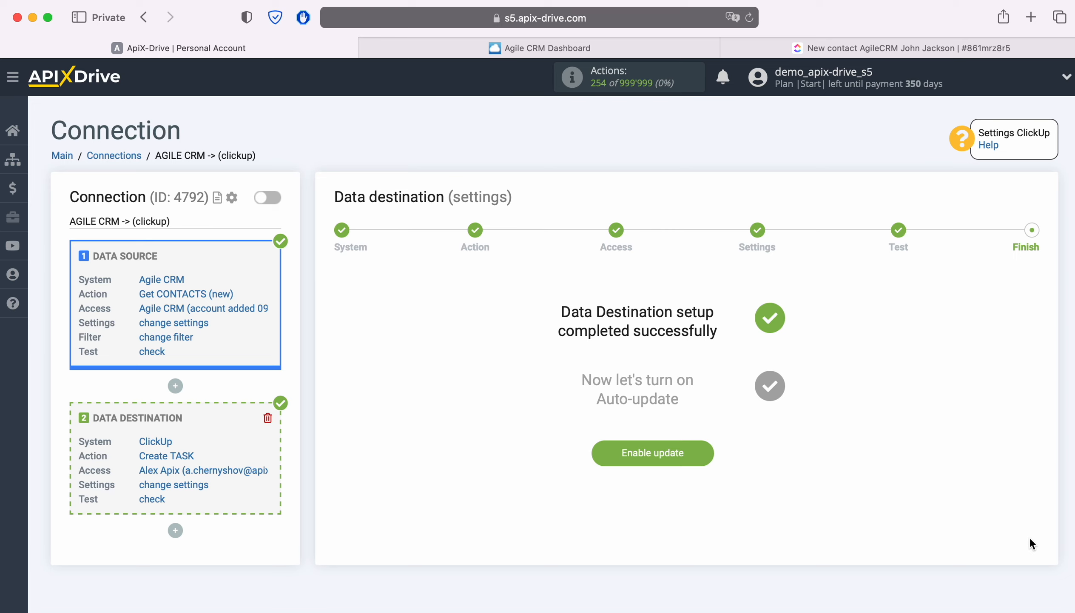
pyautogui.click(698, 453)
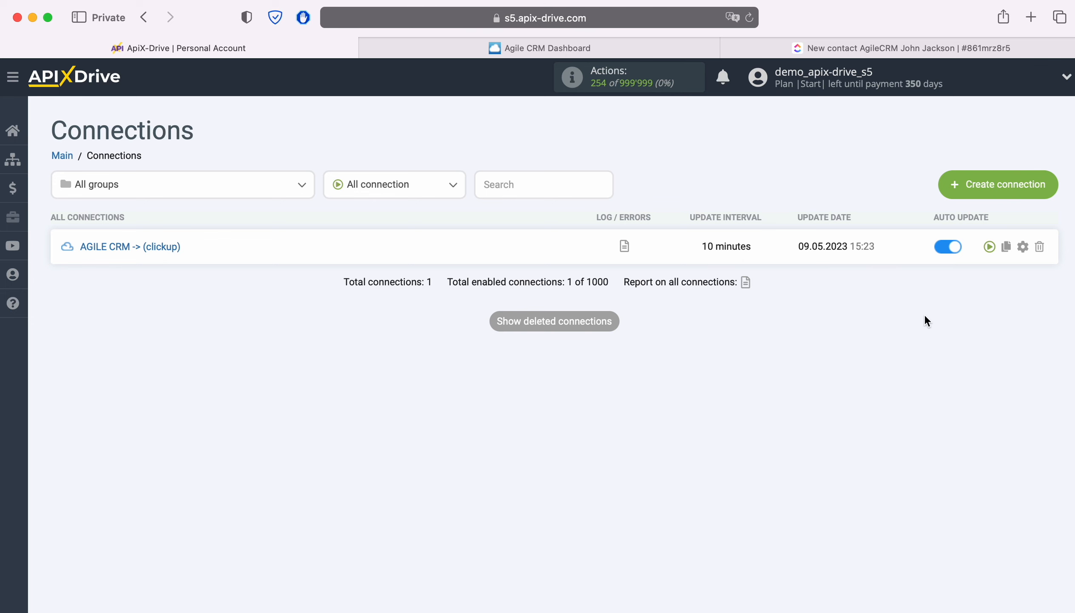
# - Set the update interval of the AGILE CRM -> (clickup) connection to 5 minutes and save its setup
pyautogui.click(1024, 246)
pyautogui.click(542, 354)
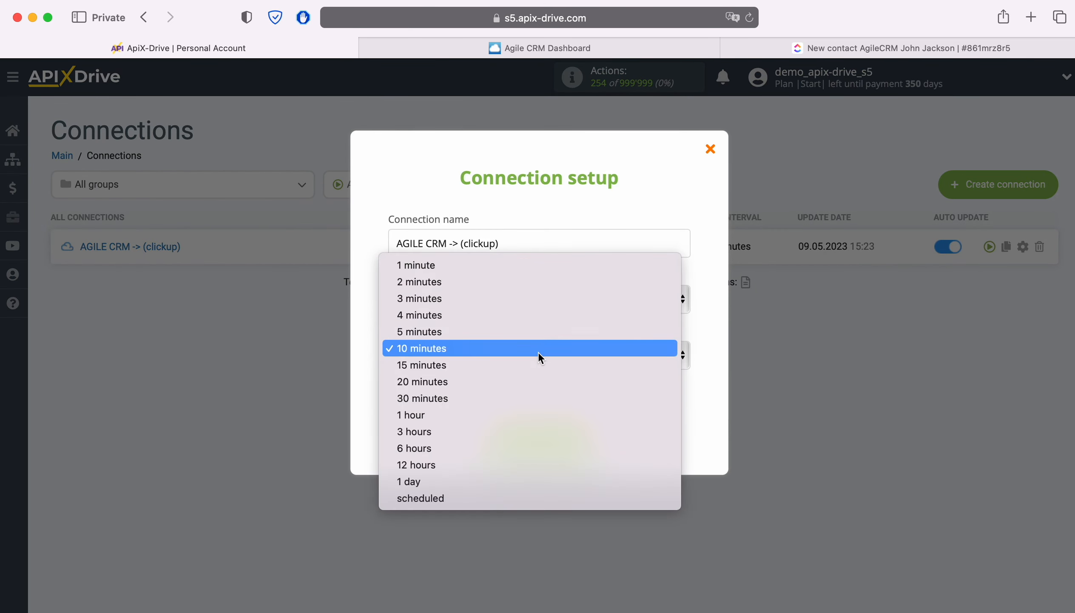
pyautogui.click(518, 330)
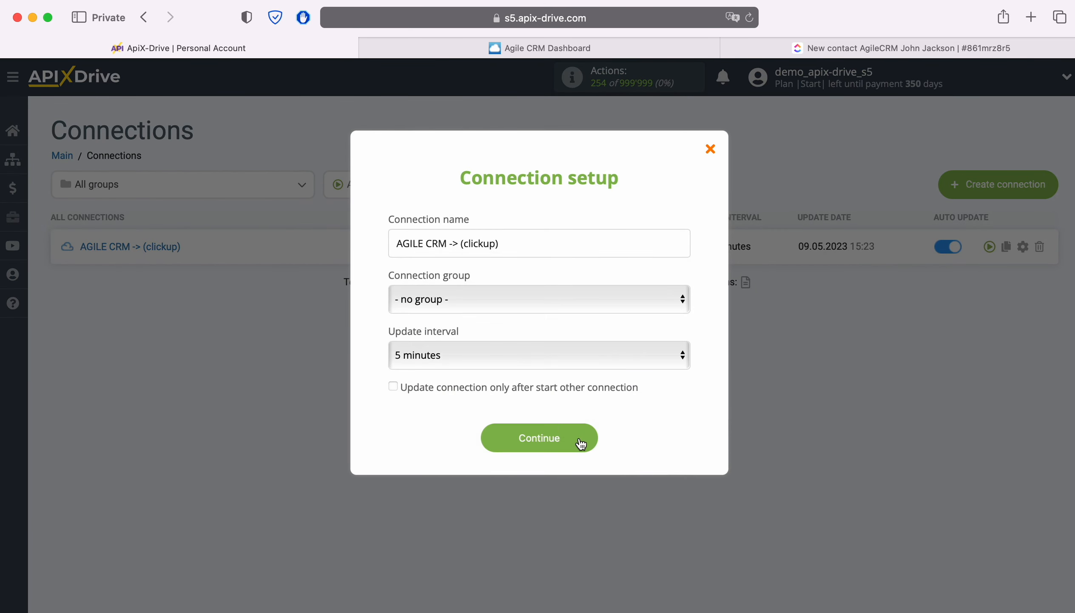
pyautogui.click(580, 438)
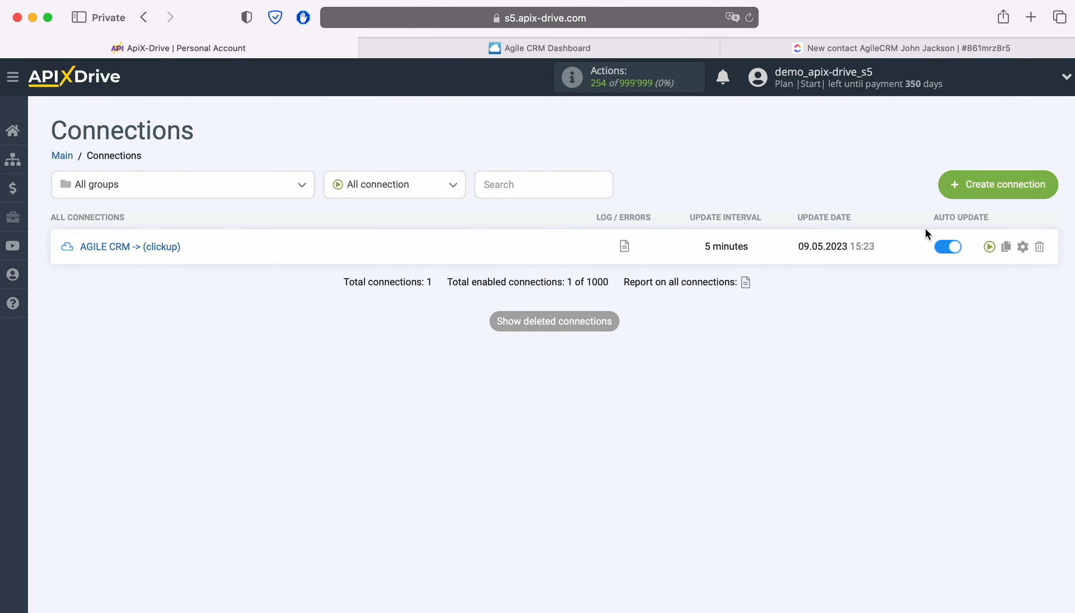